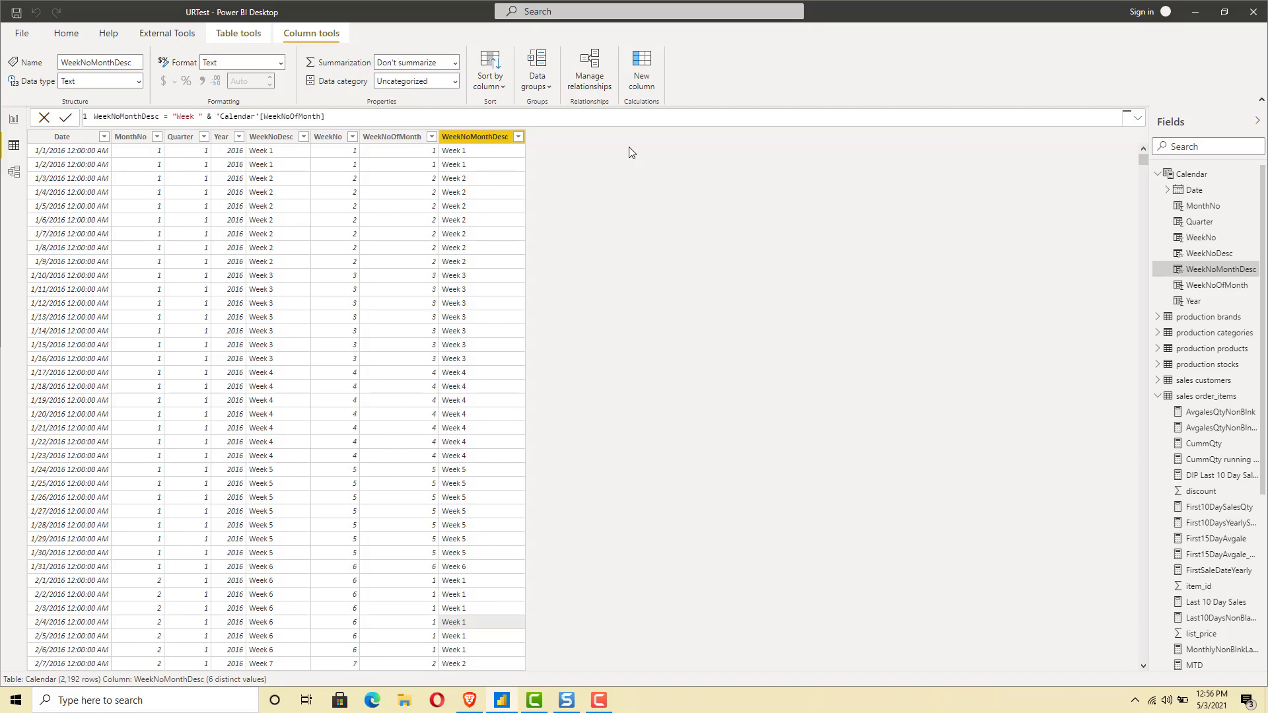
Step: Review the formulas of the WeekNoOfMonth and WeekNoMonthDesc columns and of the WeekCummQtyOfMonth measure
left_click(410, 148)
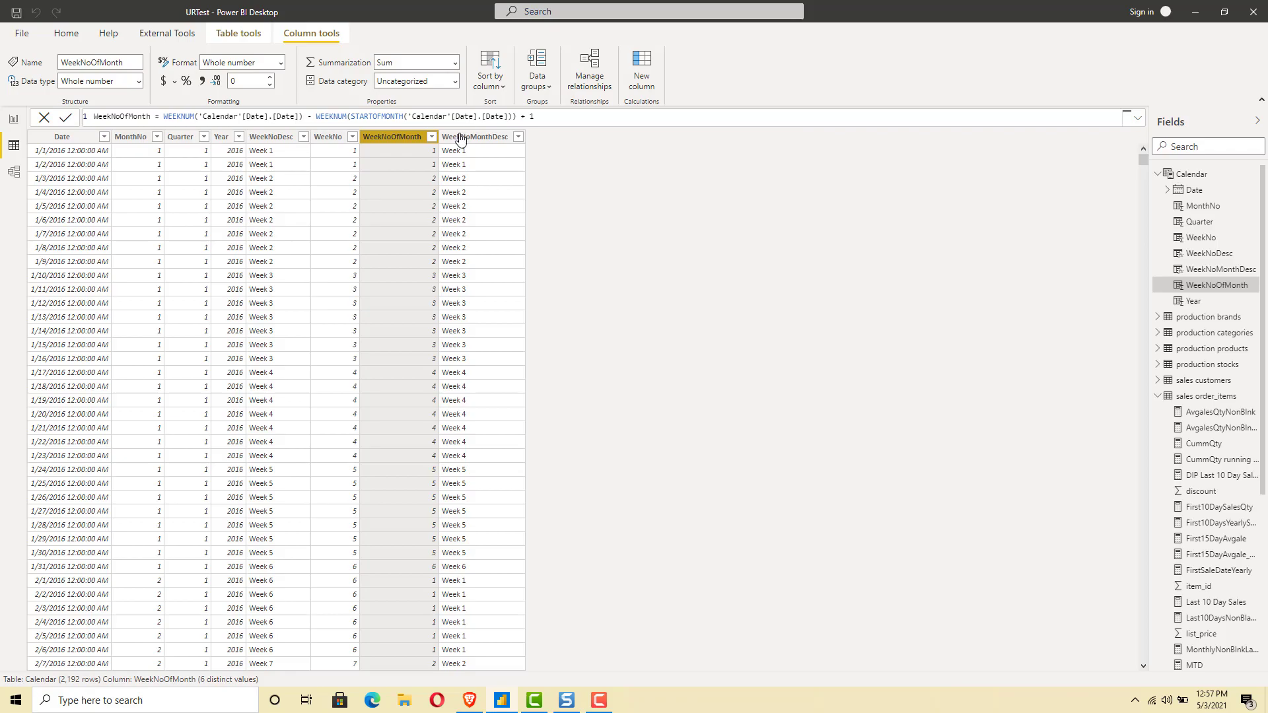
left_click(473, 137)
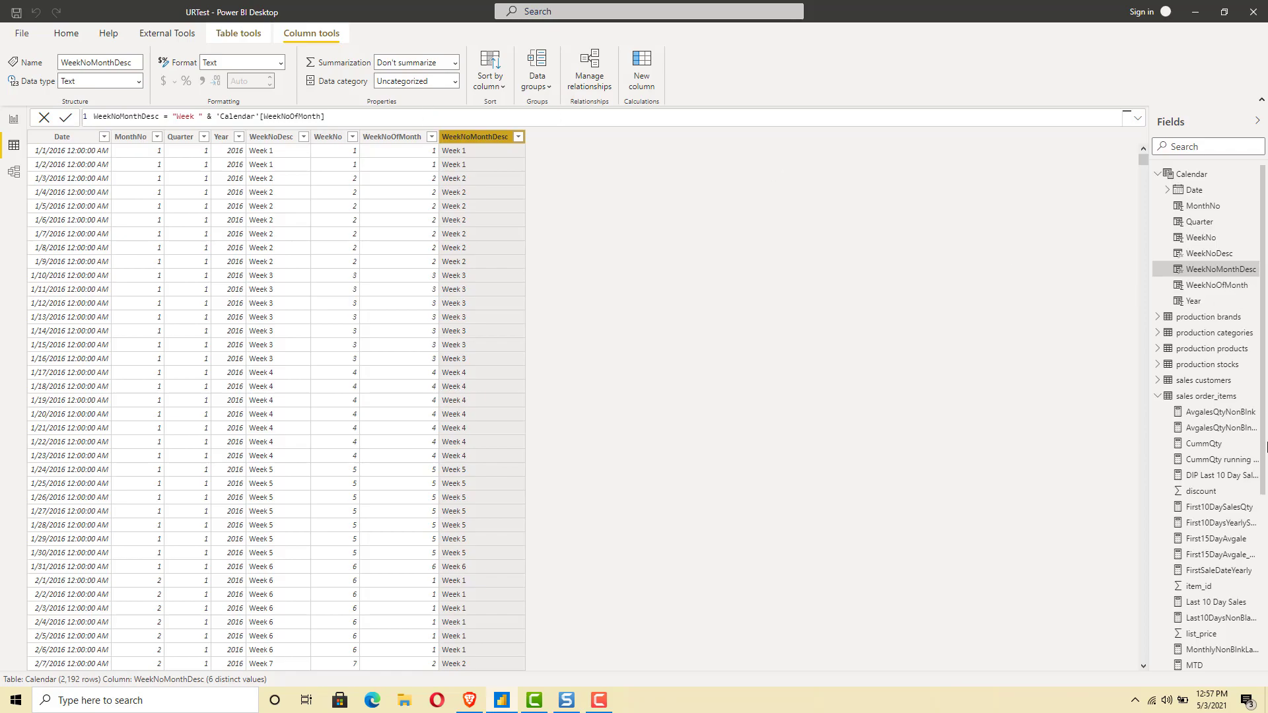
scroll(1264, 512, "down", 5)
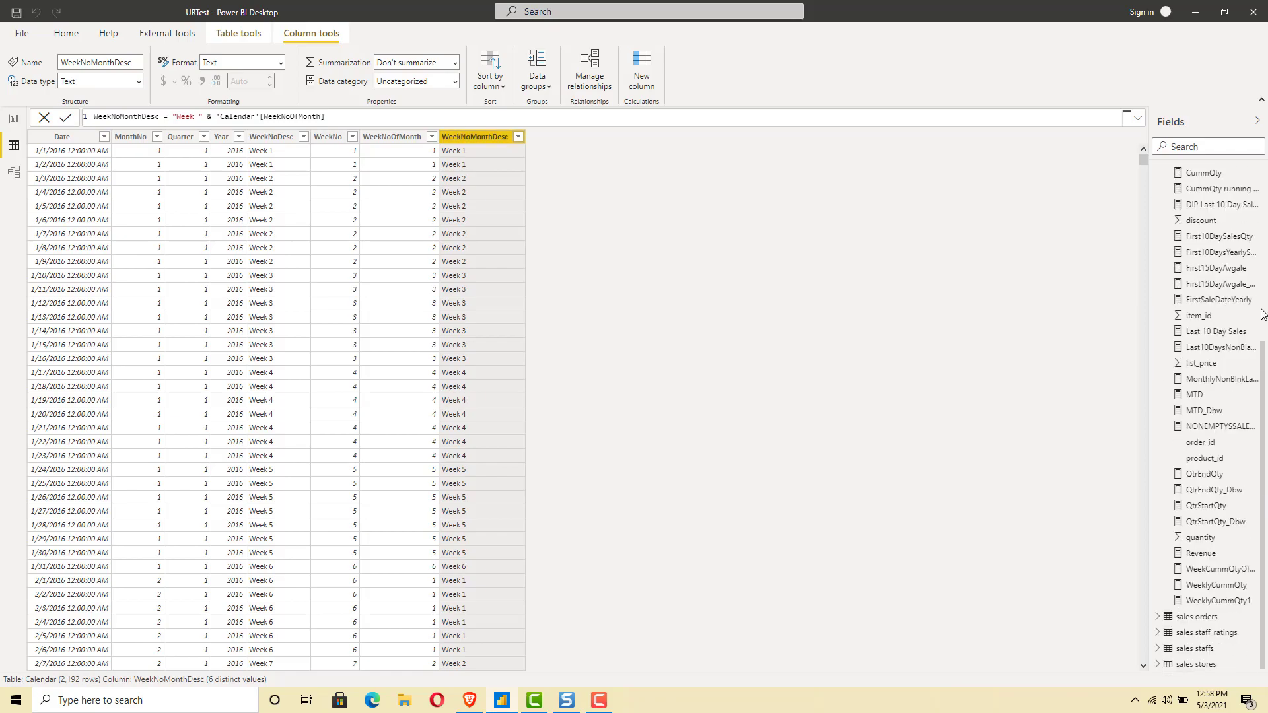
left_click(1206, 570)
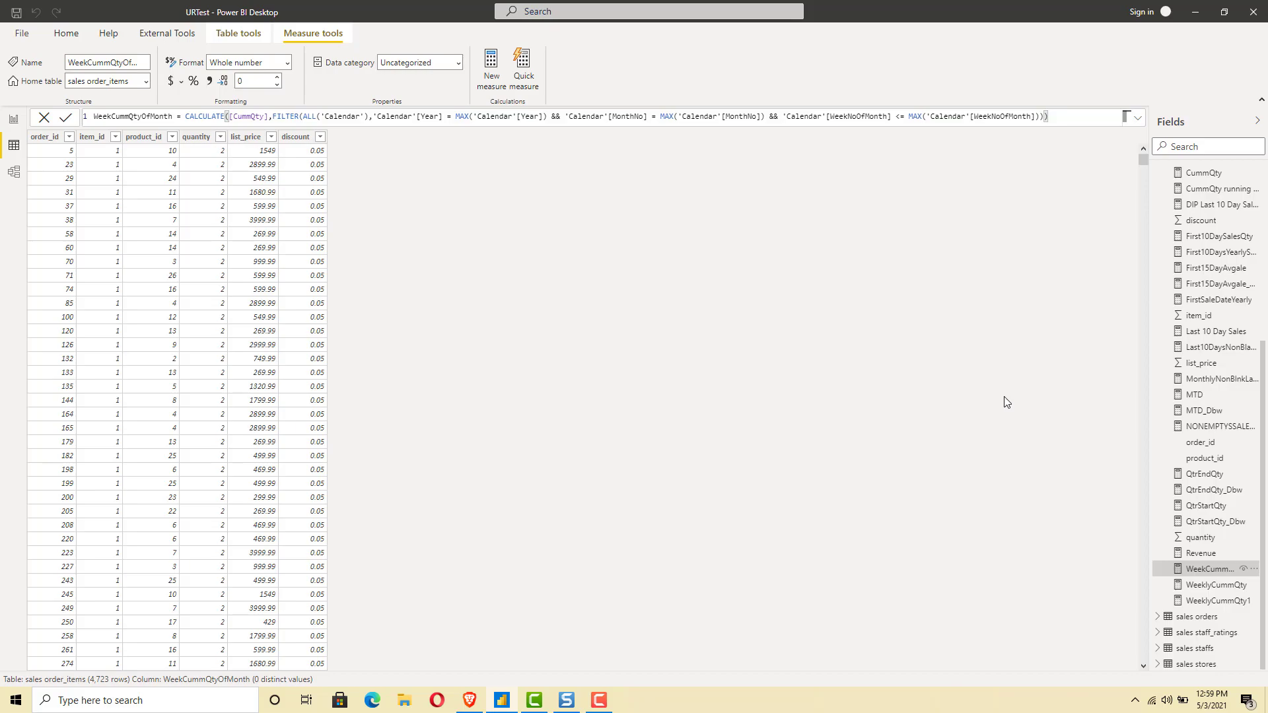
left_click(304, 117)
double_click(306, 118)
left_click(350, 118)
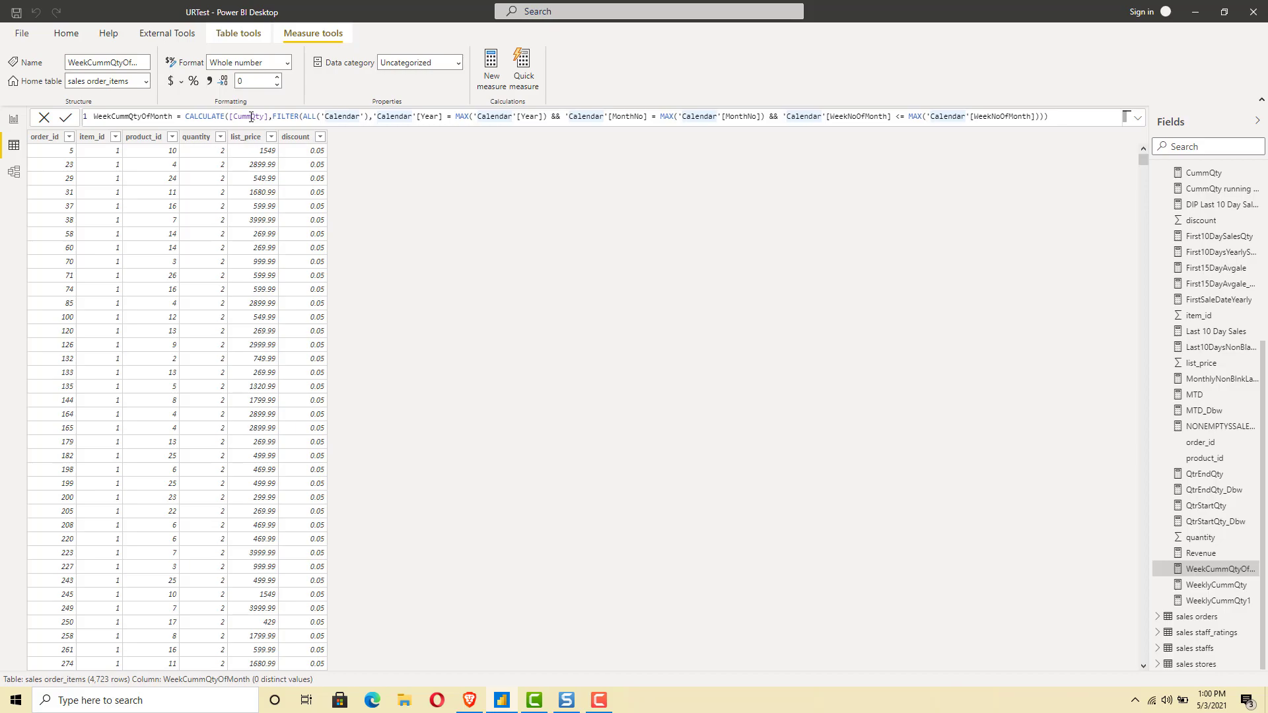
Step: Add a fifth page to the report and insert an empty matrix visual on it
left_click(14, 120)
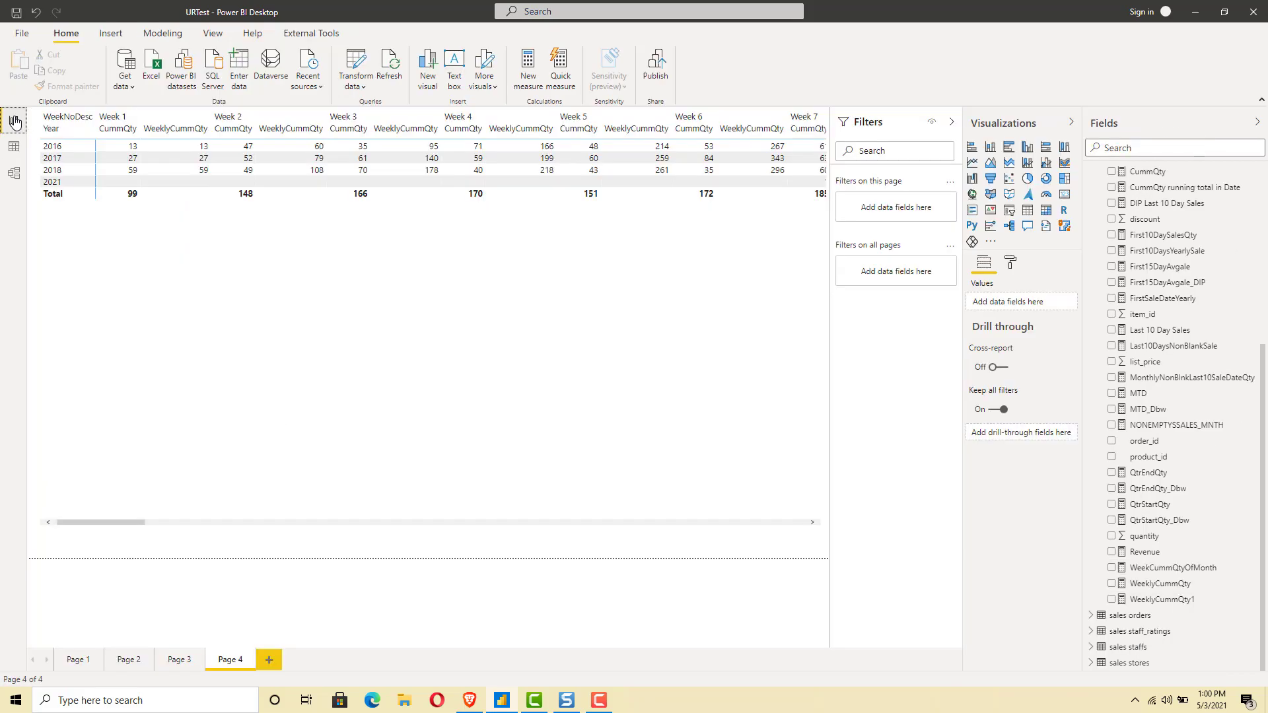
left_click(271, 658)
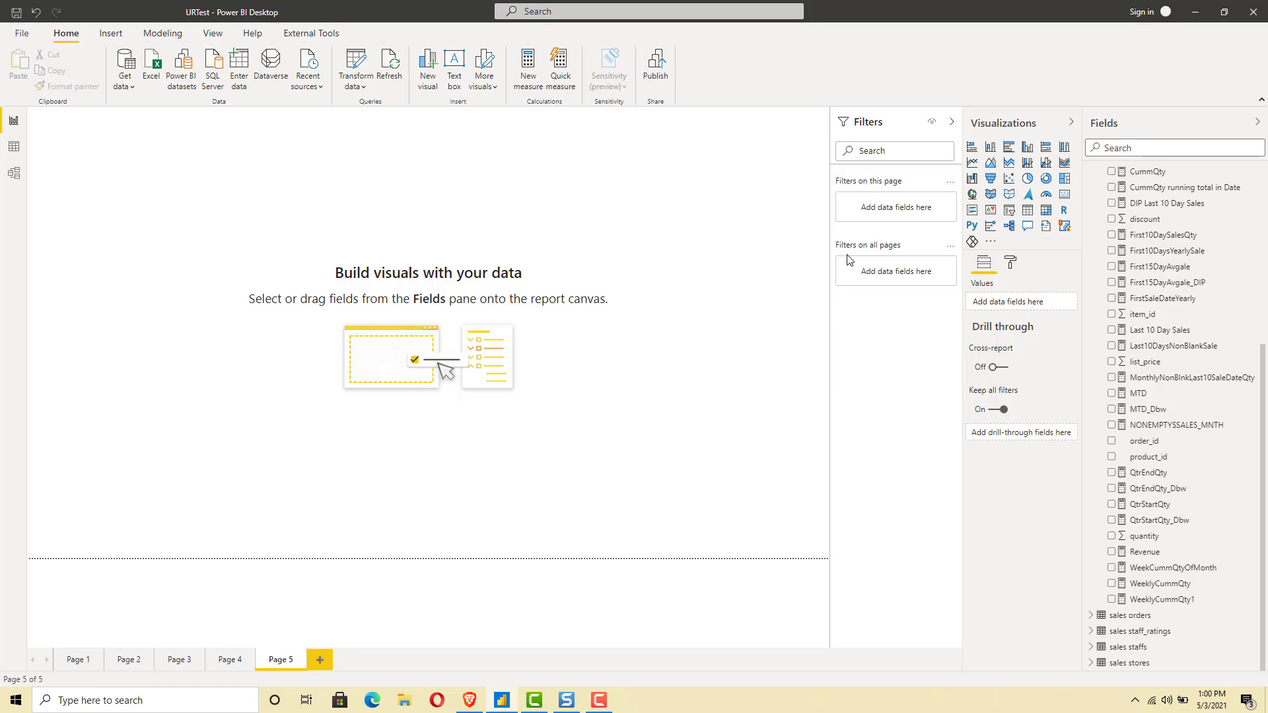
left_click(1047, 212)
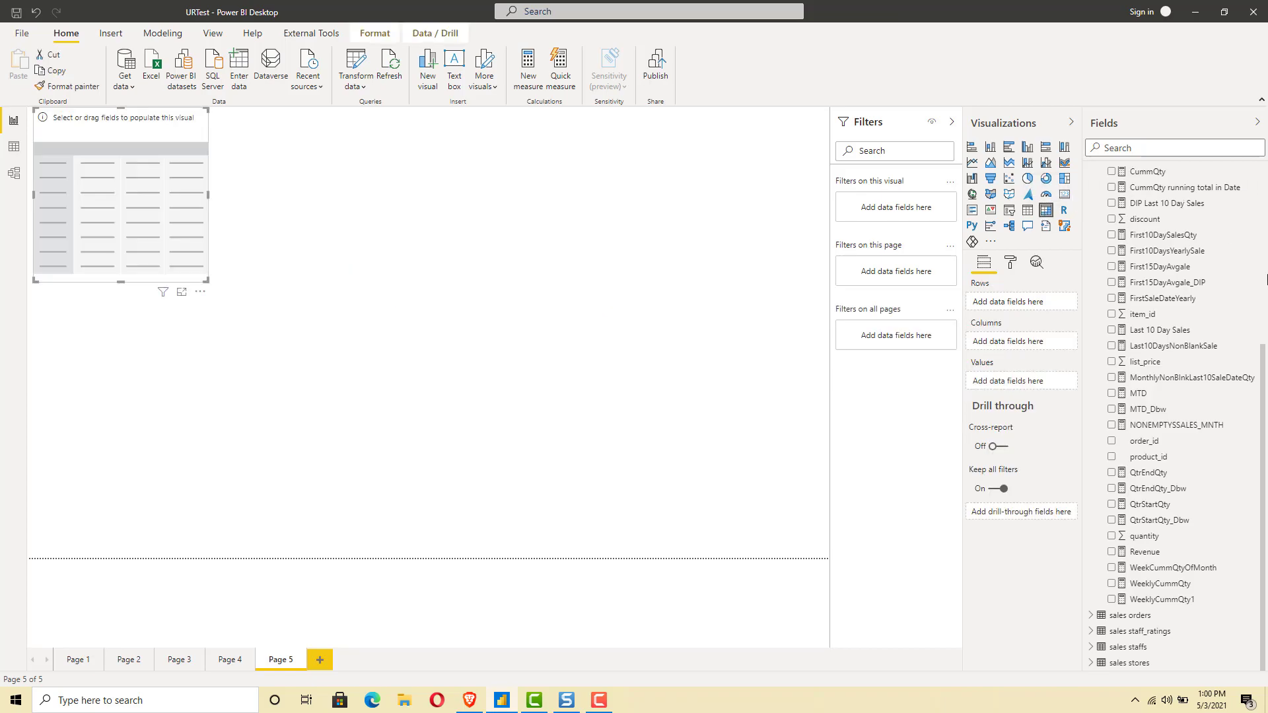
Step: Put the Calendar Date Hierarchy in the matrix rows, keeping only the Year and Month levels
scroll(1264, 271, "up", 5)
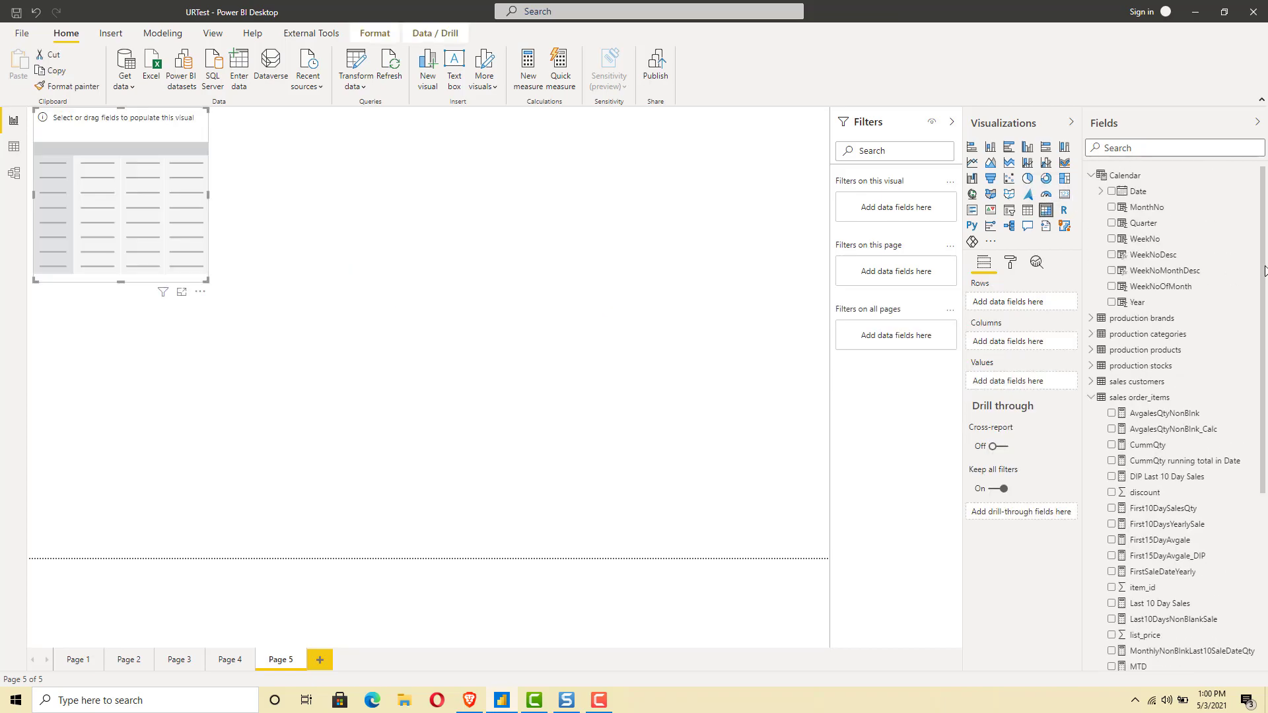
left_click(1101, 192)
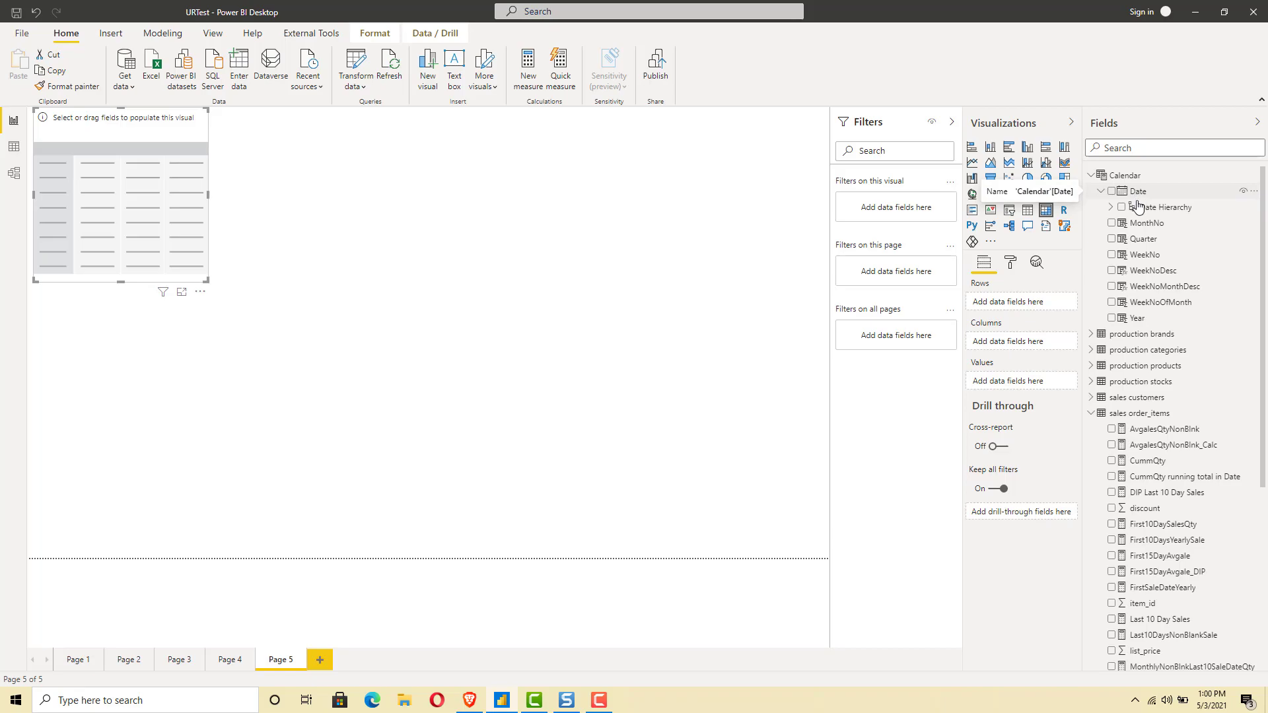
left_click_drag(1138, 207, 1019, 309)
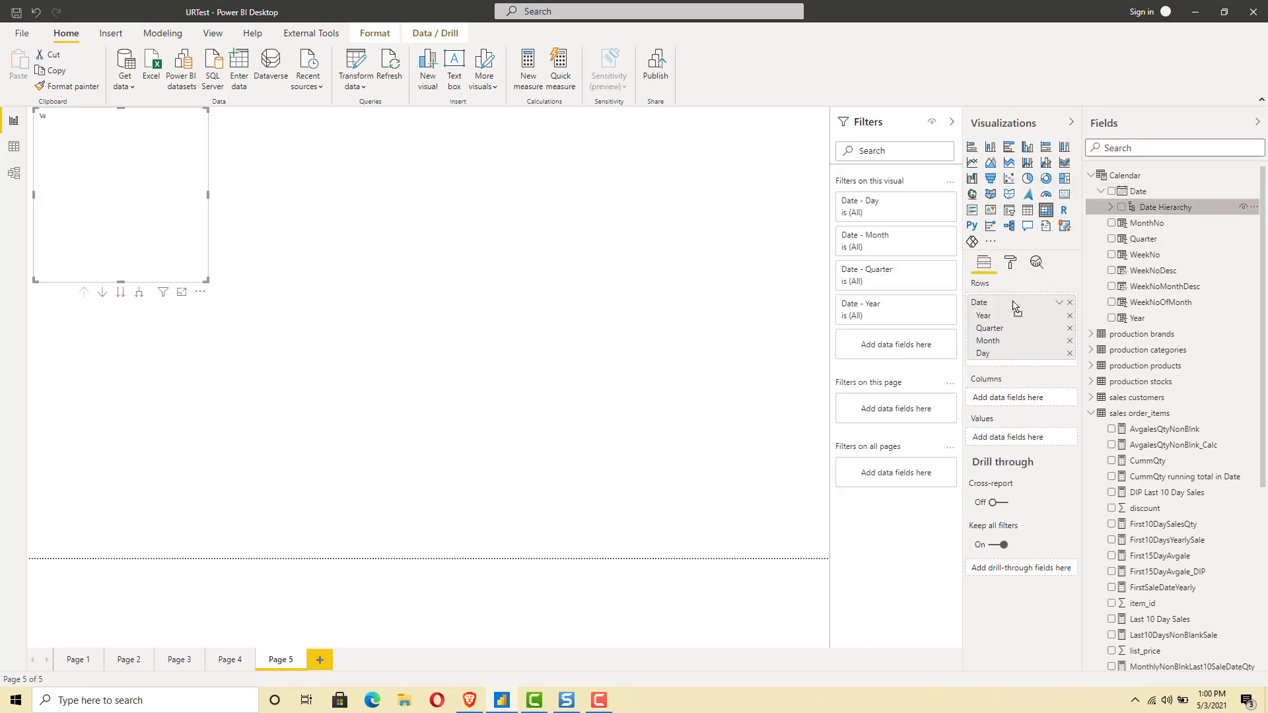
left_click(1070, 328)
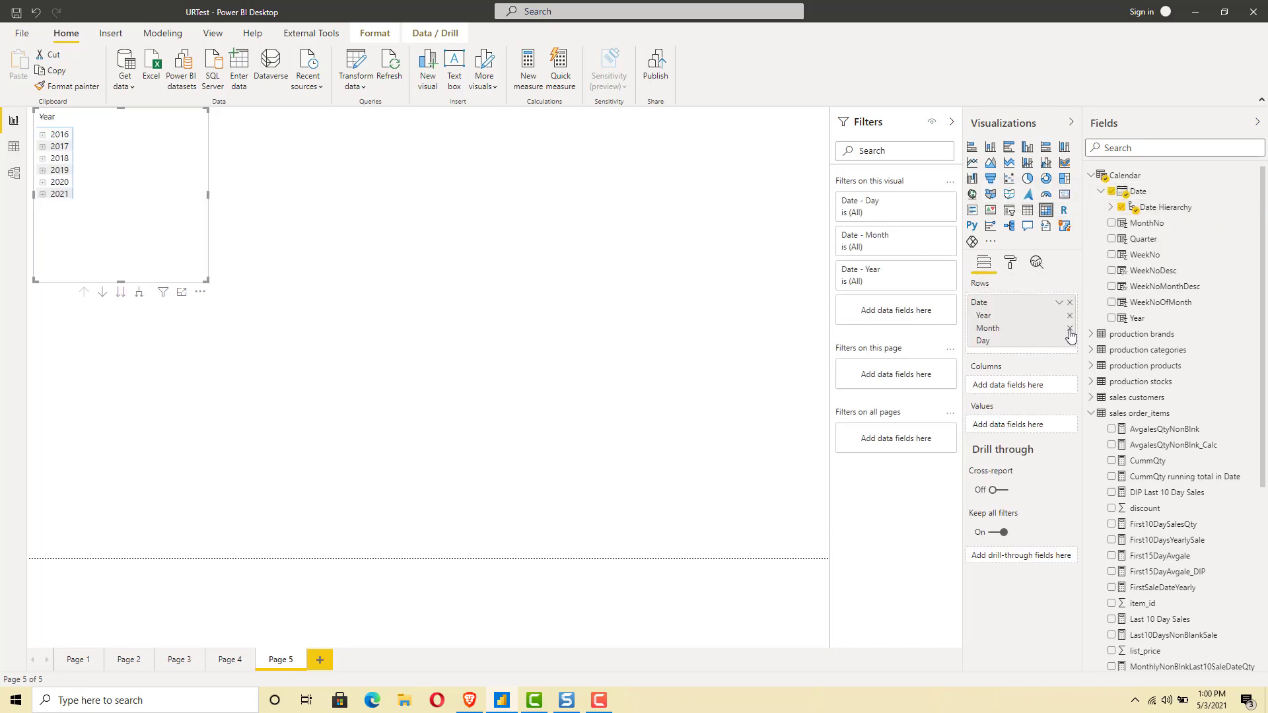
left_click(1070, 341)
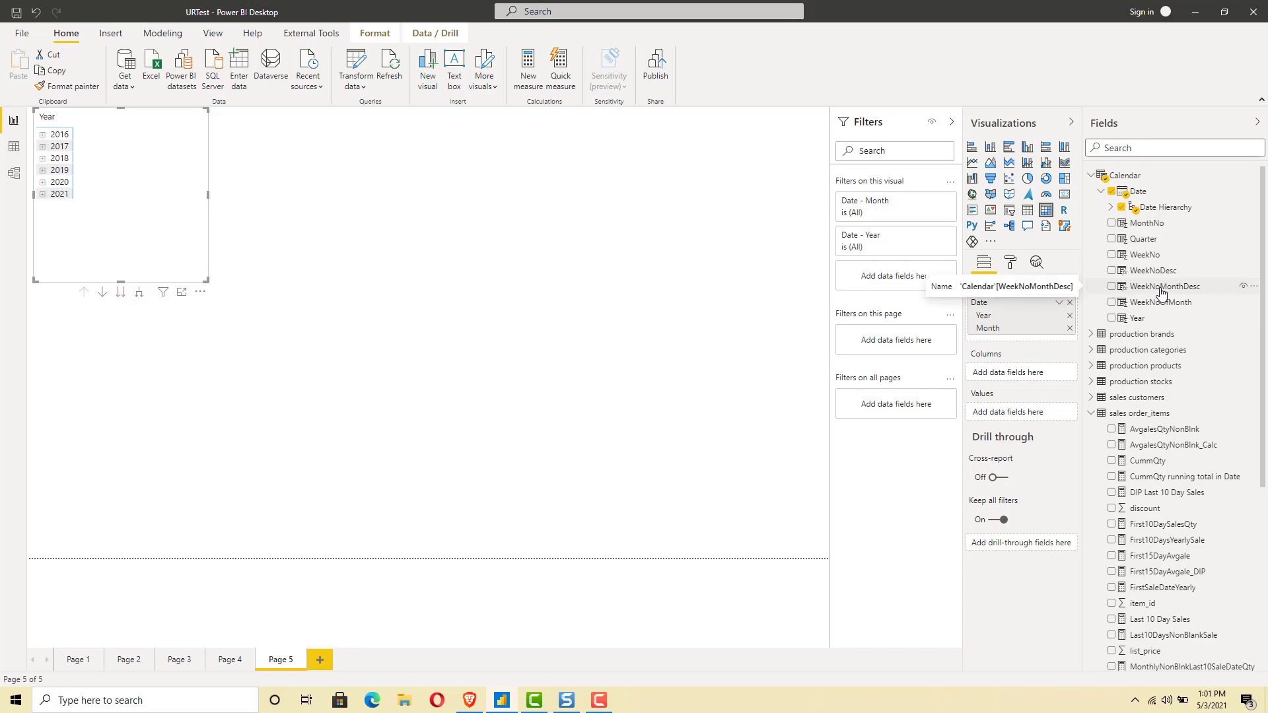
Step: Use WeekNoMonthDesc as the matrix columns and add CummQty and WeekCummQtyOfMonth as its values
left_click_drag(1162, 293, 1042, 381)
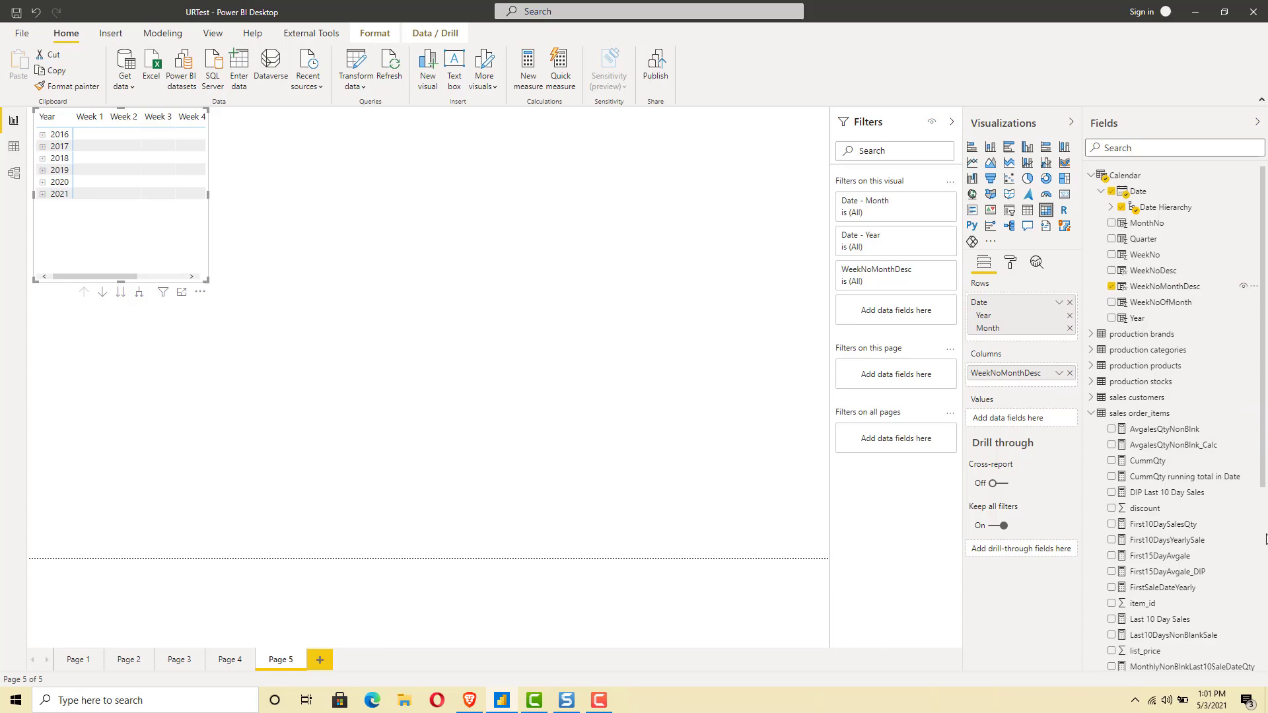
scroll(1222, 442, "down", 5)
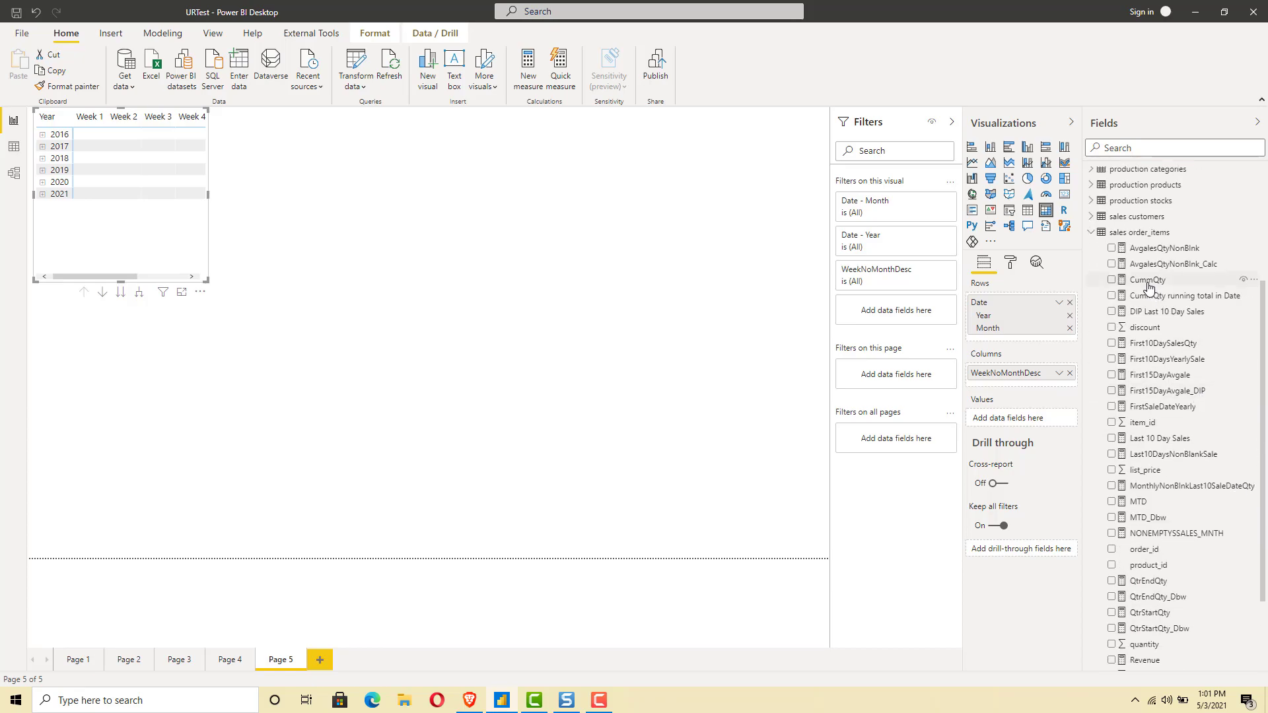
left_click_drag(1148, 280, 1018, 422)
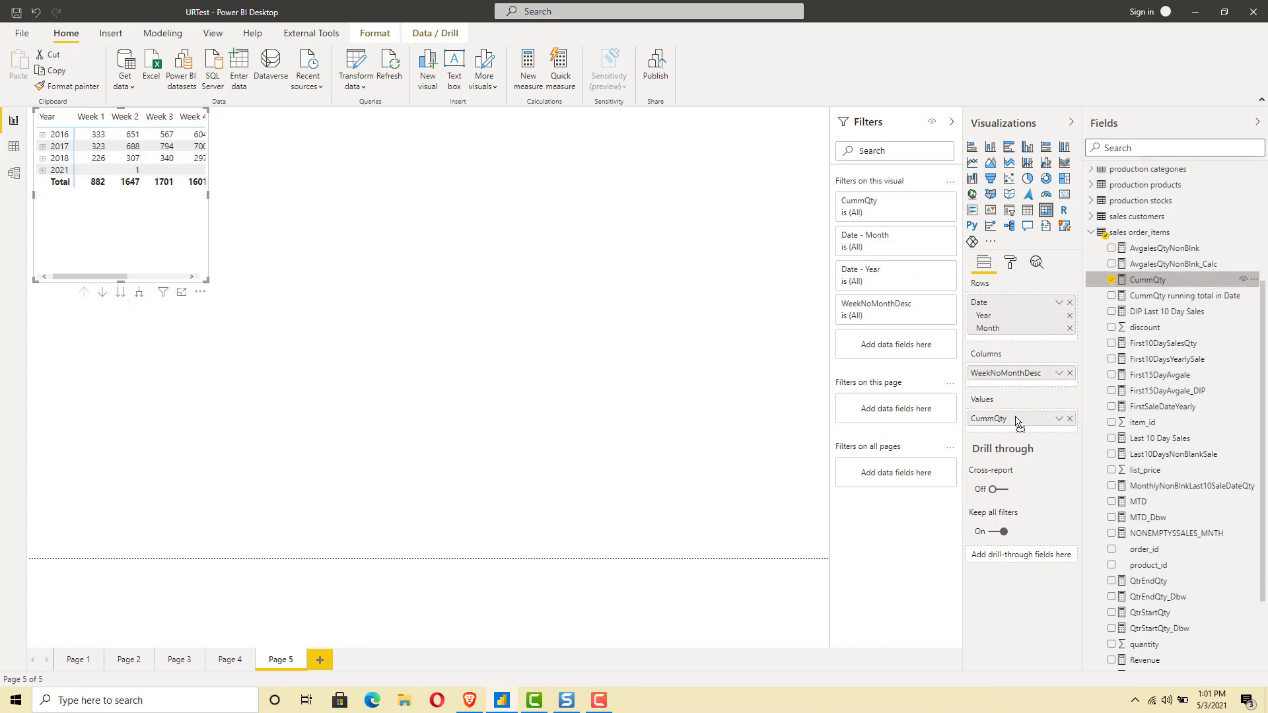
scroll(1264, 635, "down", 3)
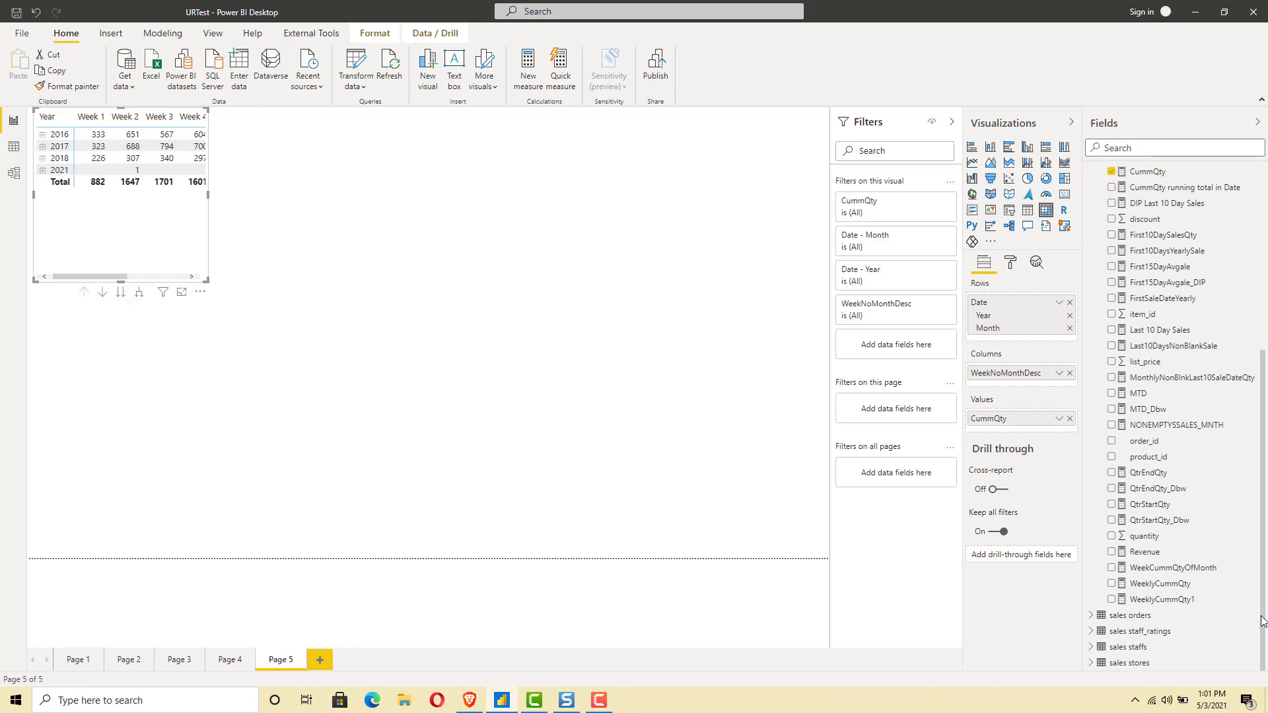
left_click_drag(1183, 572, 1047, 425)
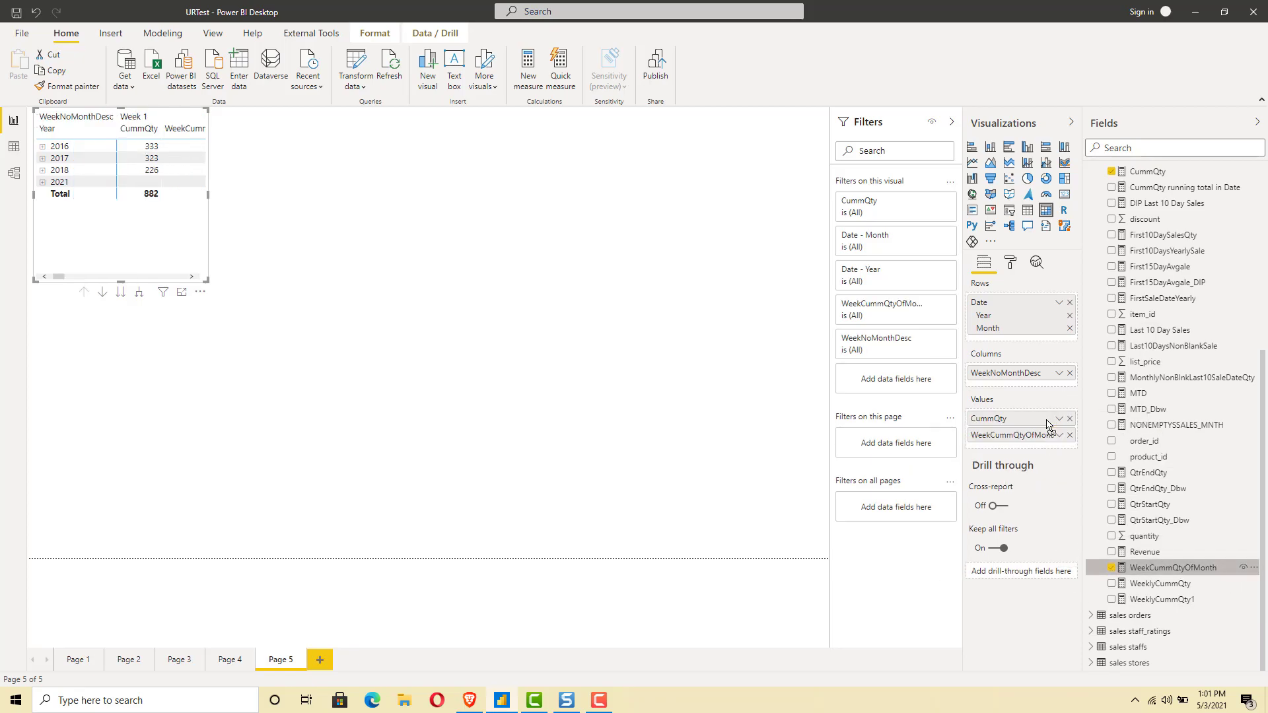
Step: Enlarge the matrix to fill the page and expand 2016, 2017 and 2018 to compare monthly figures across all weeks
left_click_drag(205, 279, 828, 556)
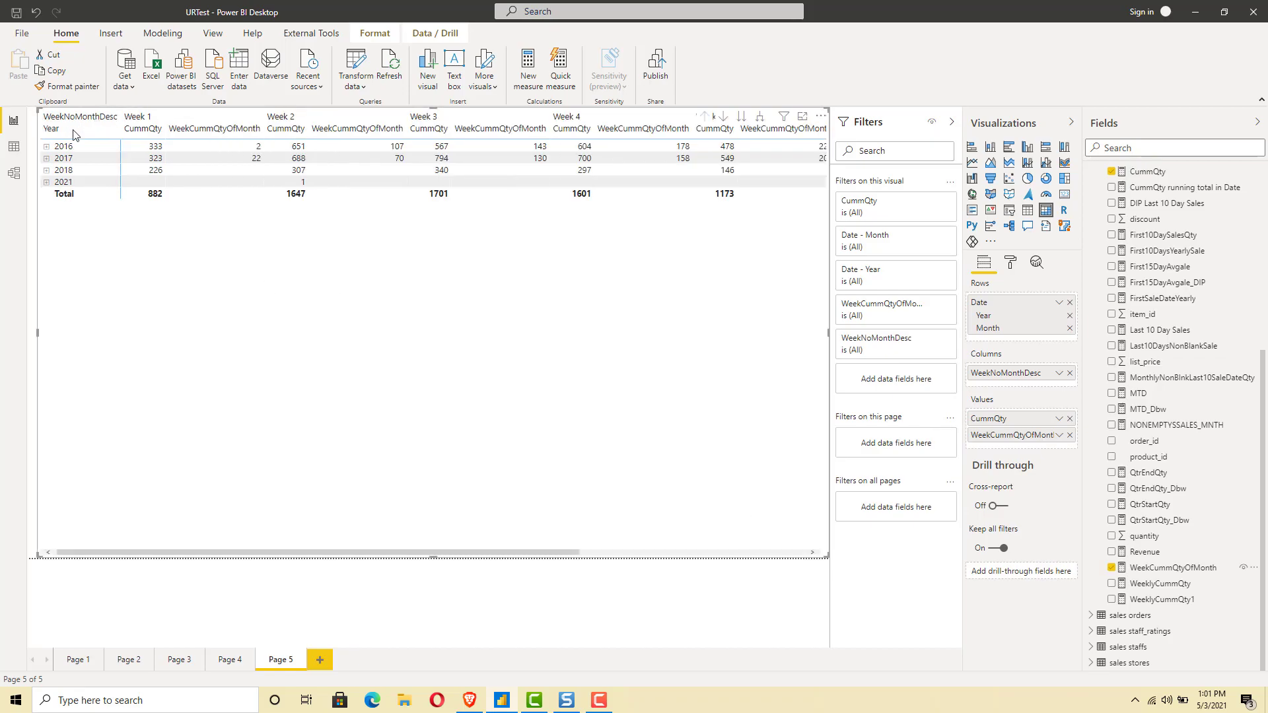
left_click(46, 146)
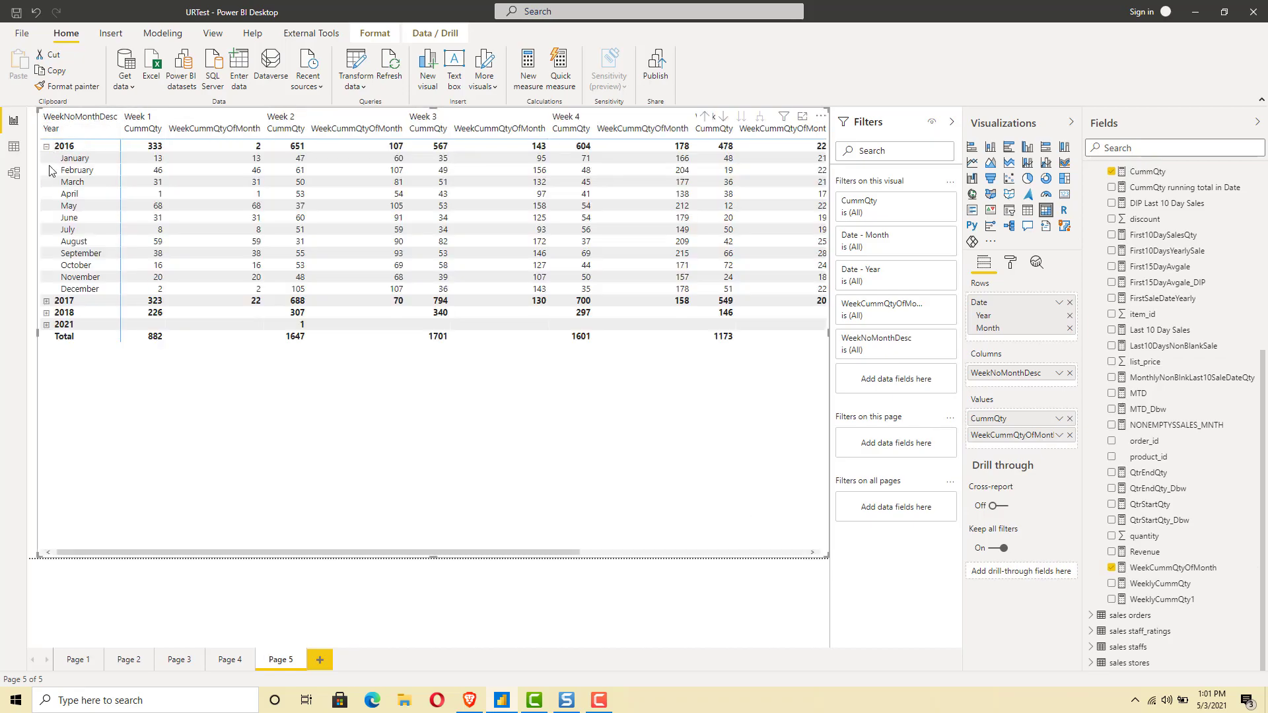
left_click(47, 301)
left_click(46, 456)
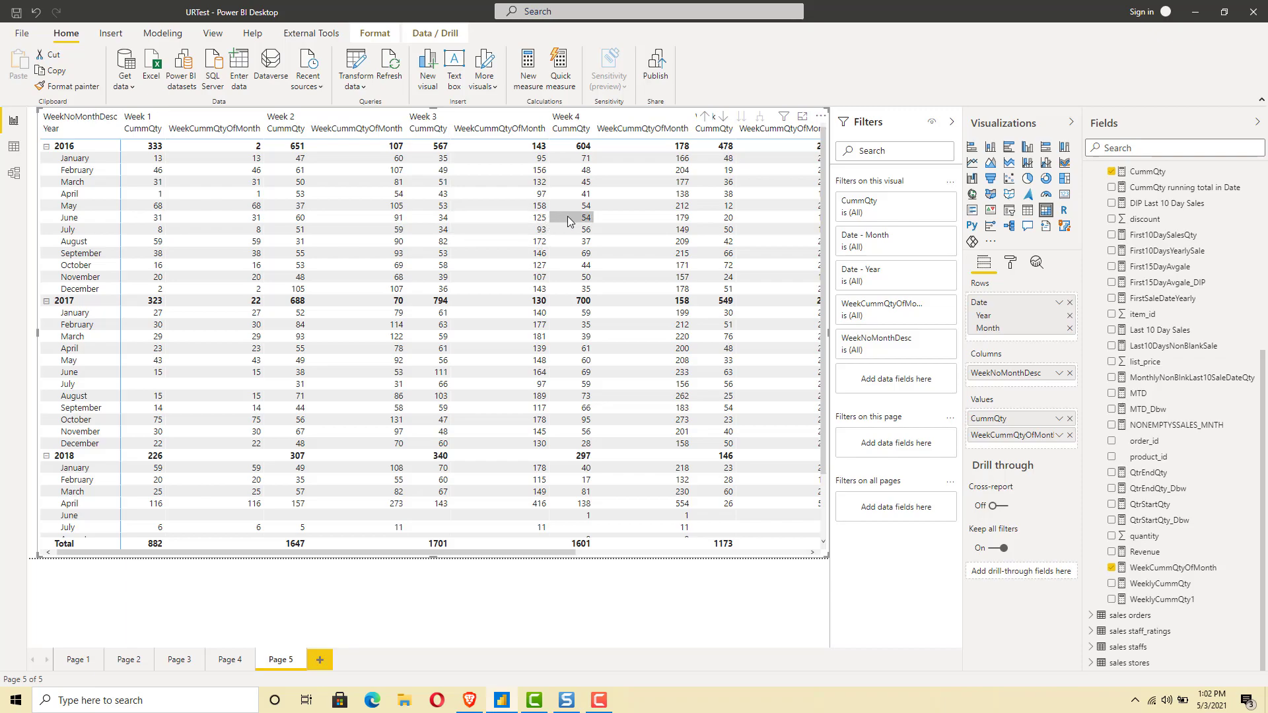
left_click(650, 553)
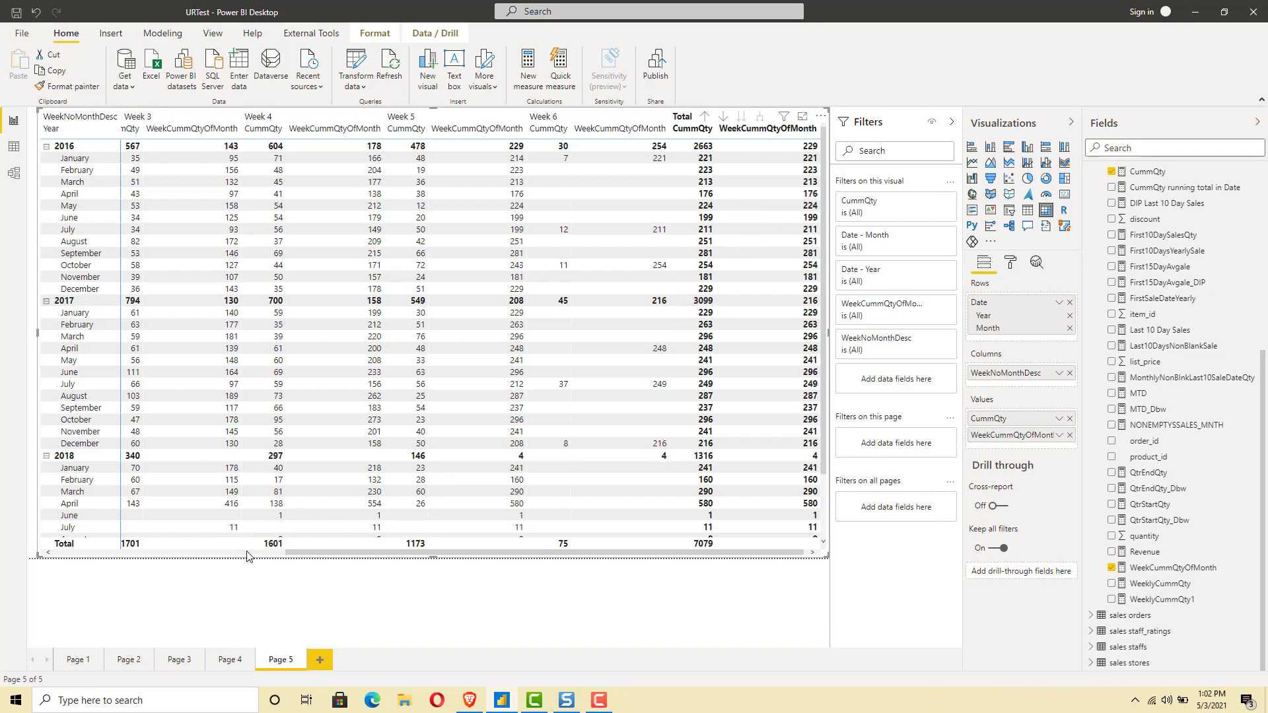
left_click(198, 554)
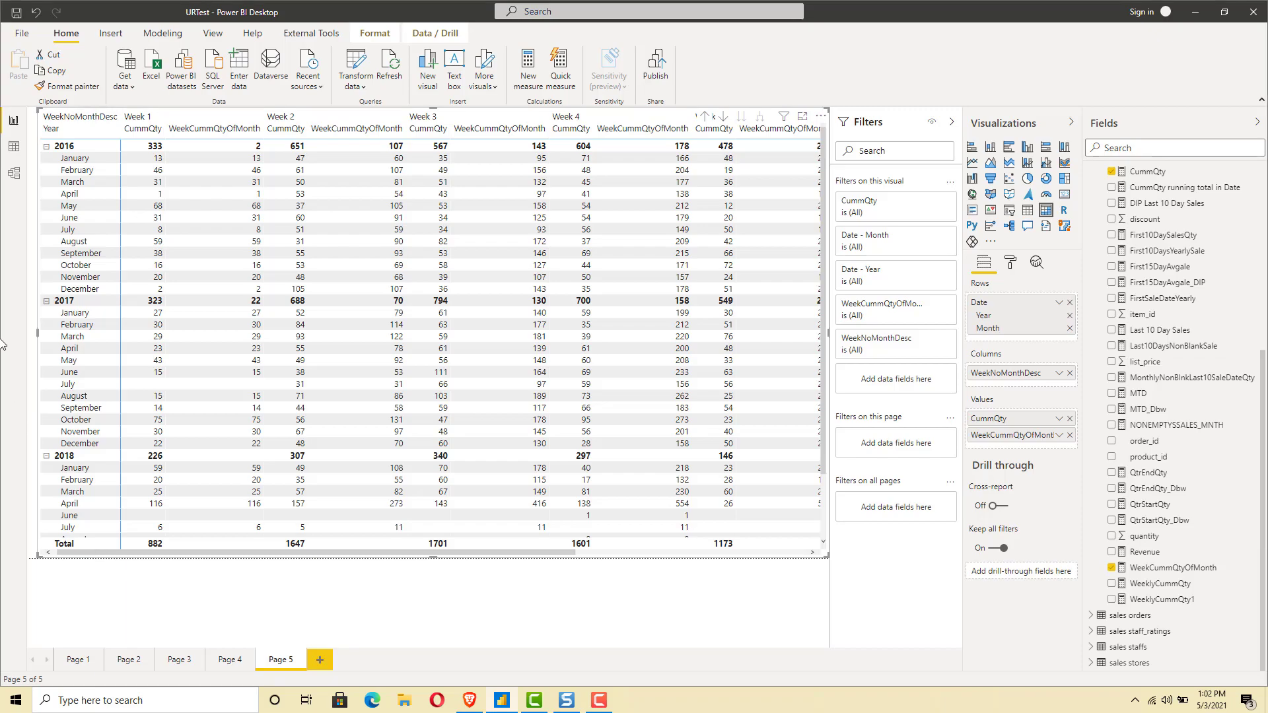
Step: Inspect the formula of the WeekNo column in the Calendar table's data
left_click(6, 153)
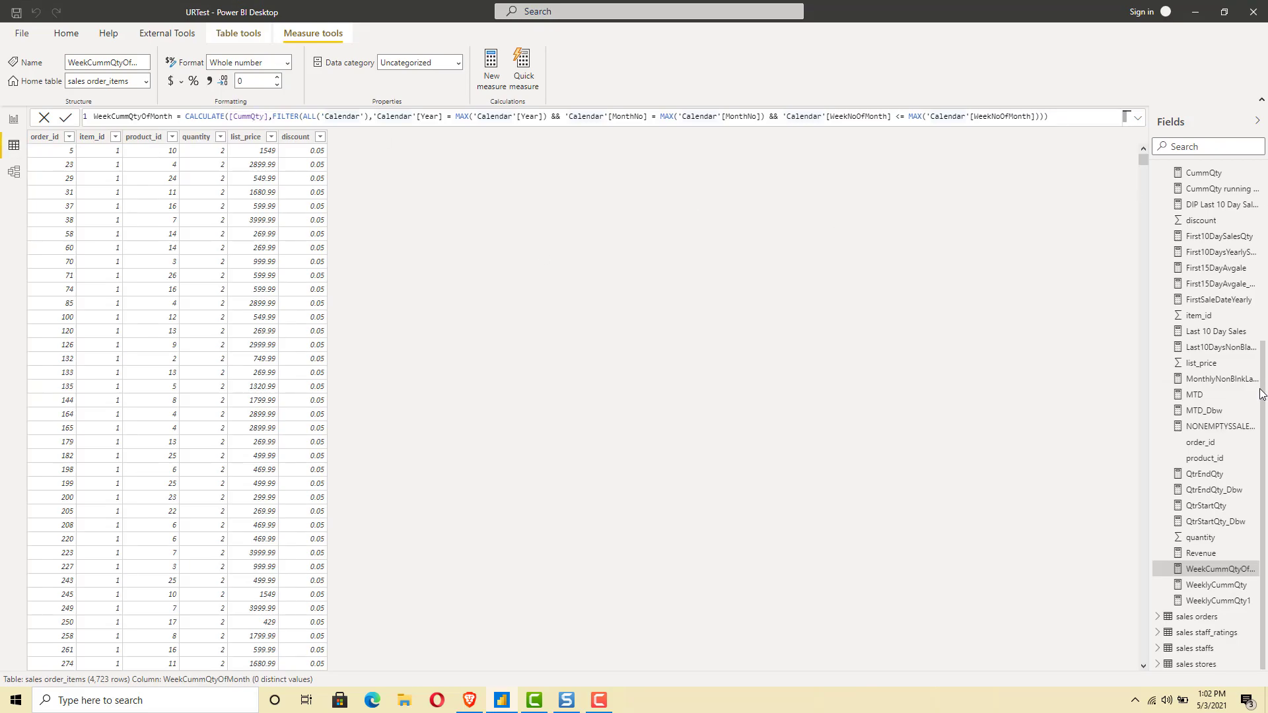
scroll(1264, 245, "up", 5)
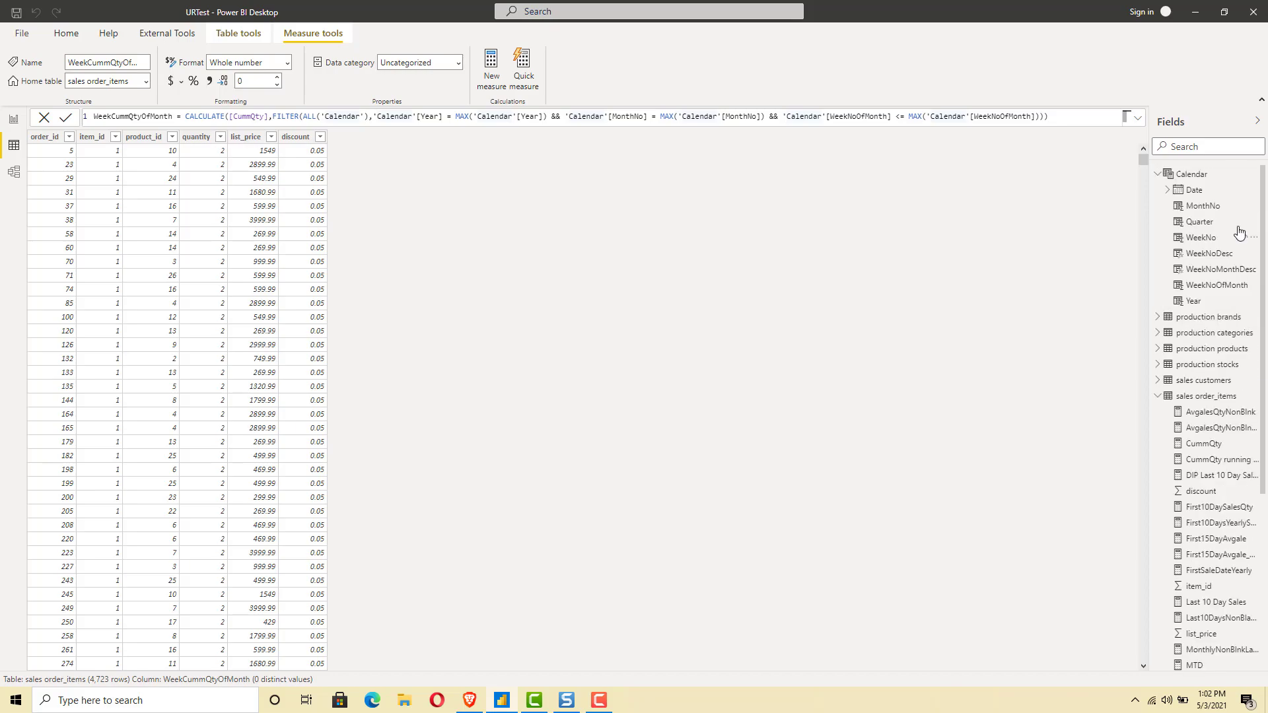
left_click(1200, 238)
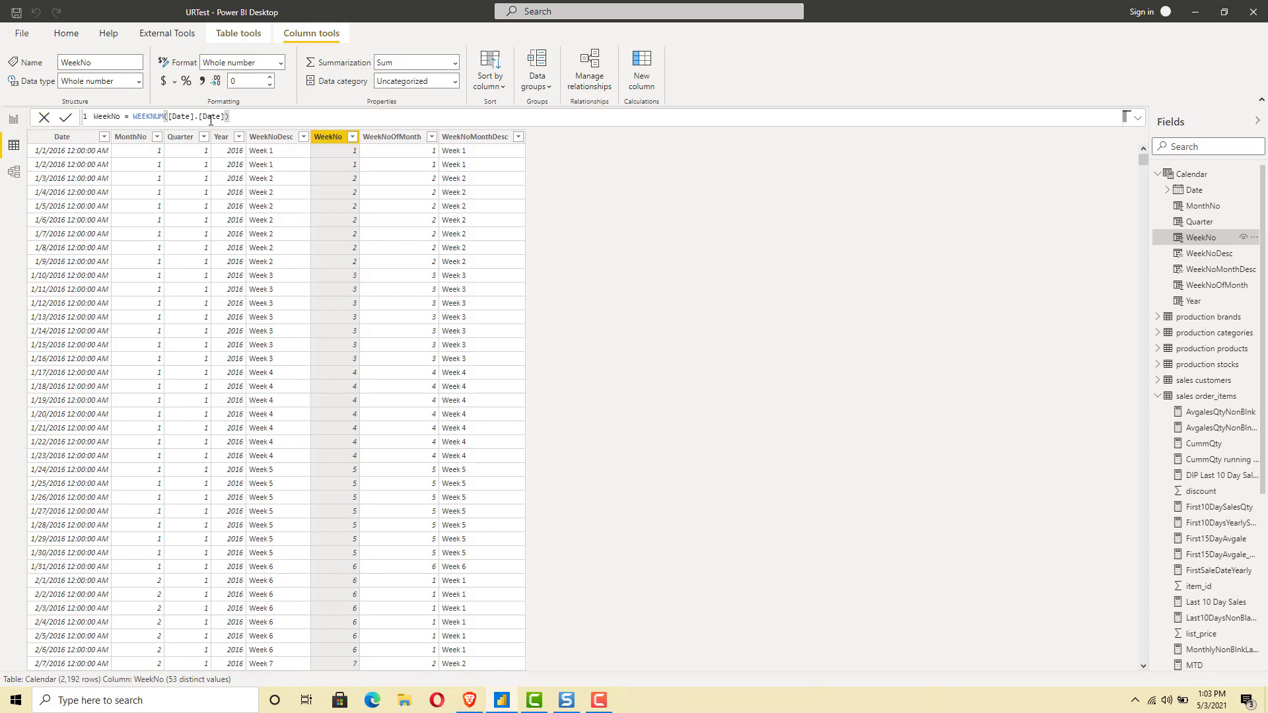
Step: Inspect the WeekNoDesc column's formula and check its sorting by WeekNo
left_click(286, 147)
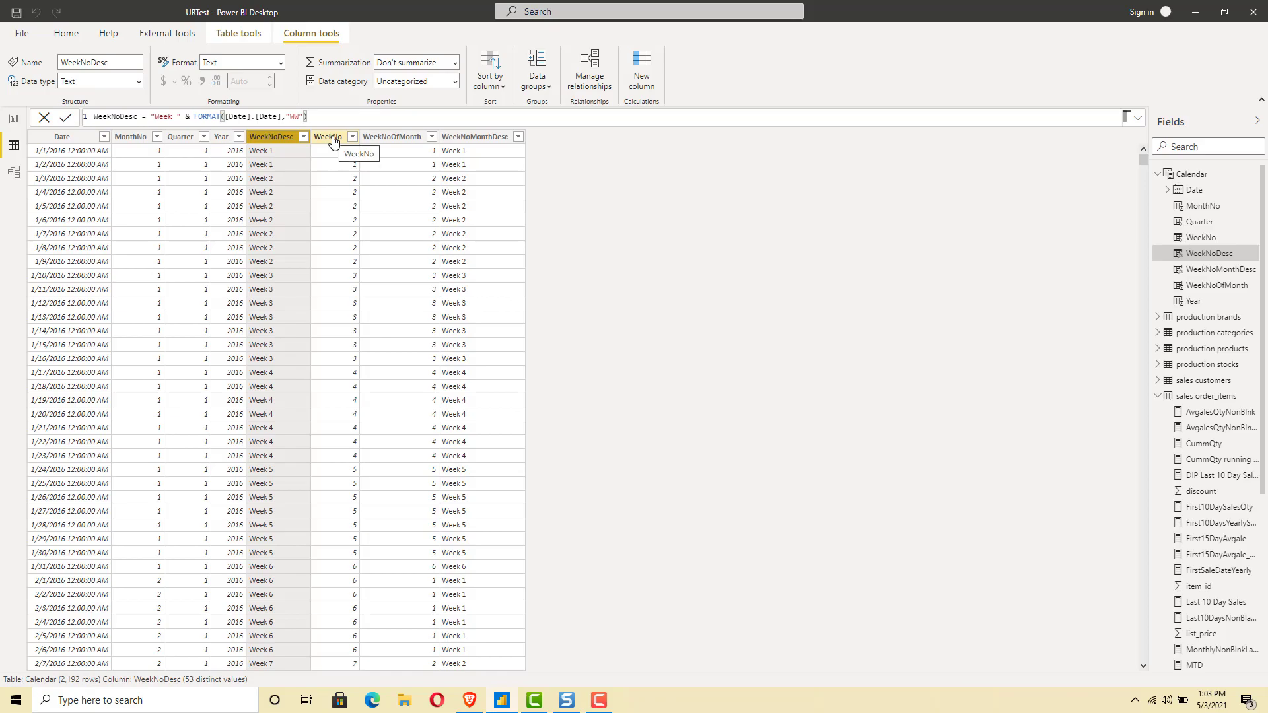
left_click(489, 79)
left_click(503, 194)
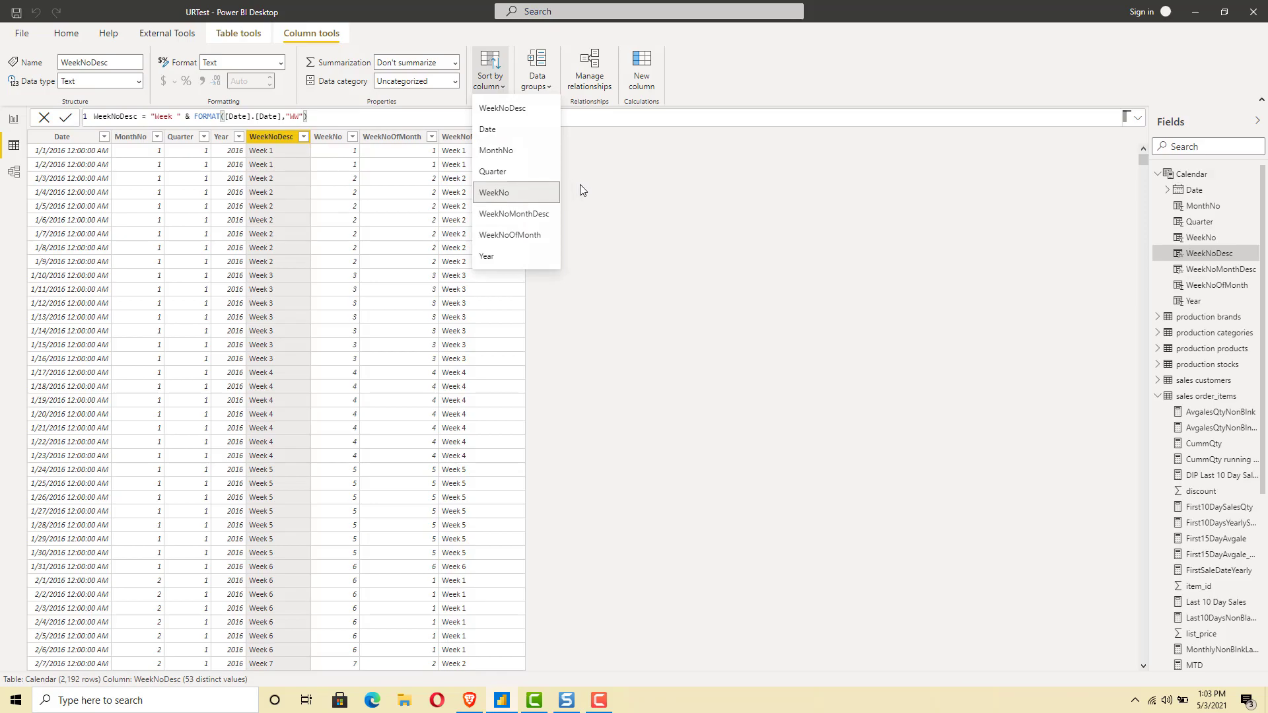
left_click(712, 198)
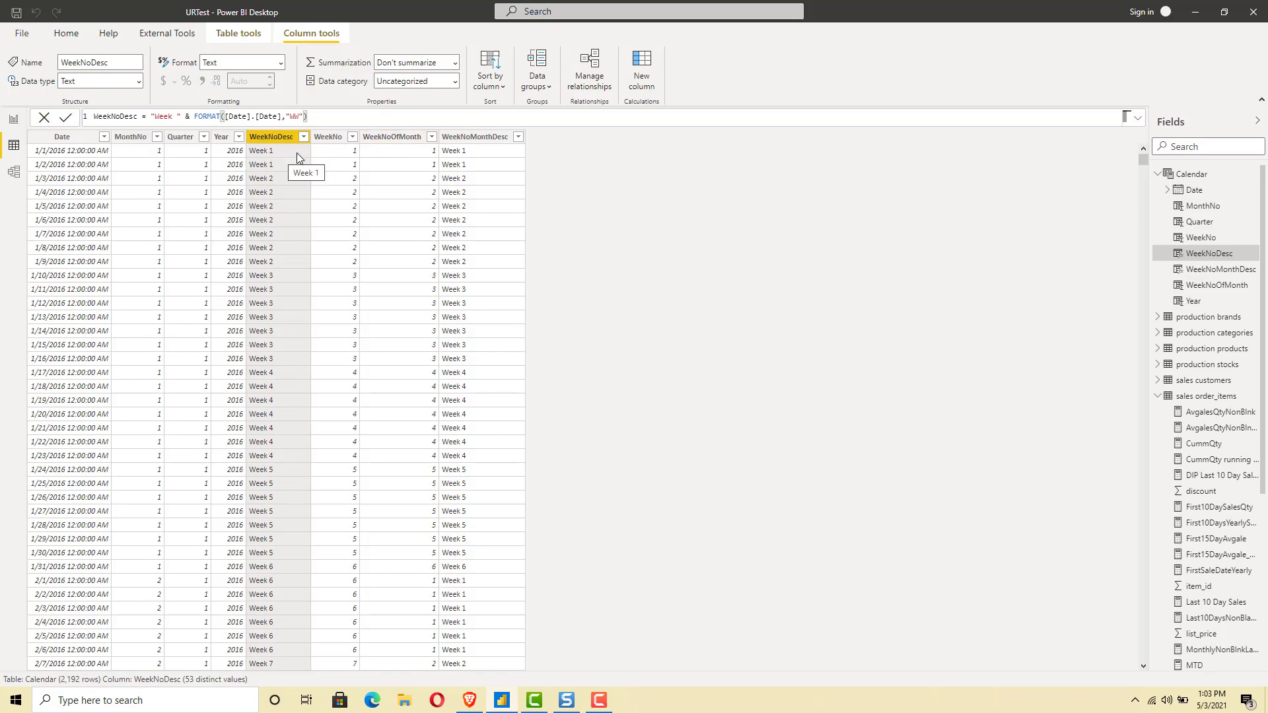
Step: Return to the report and add a sixth page with an empty matrix visual
left_click(13, 120)
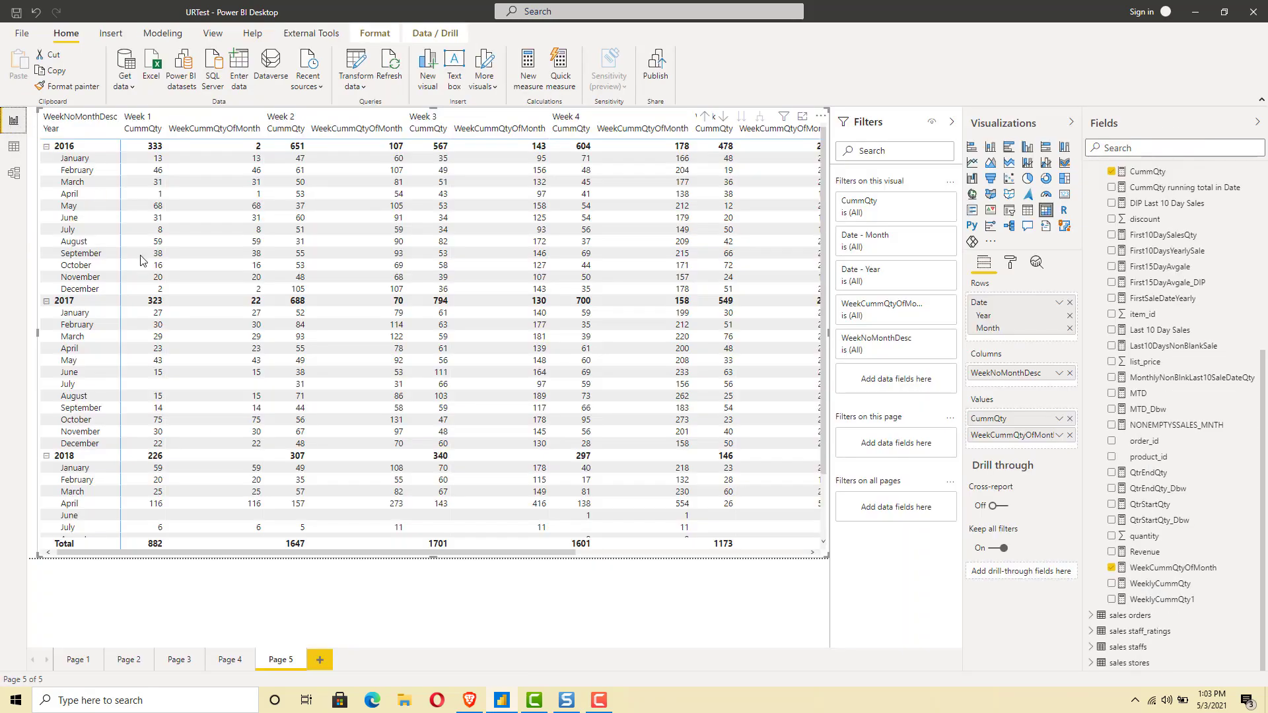
left_click(324, 659)
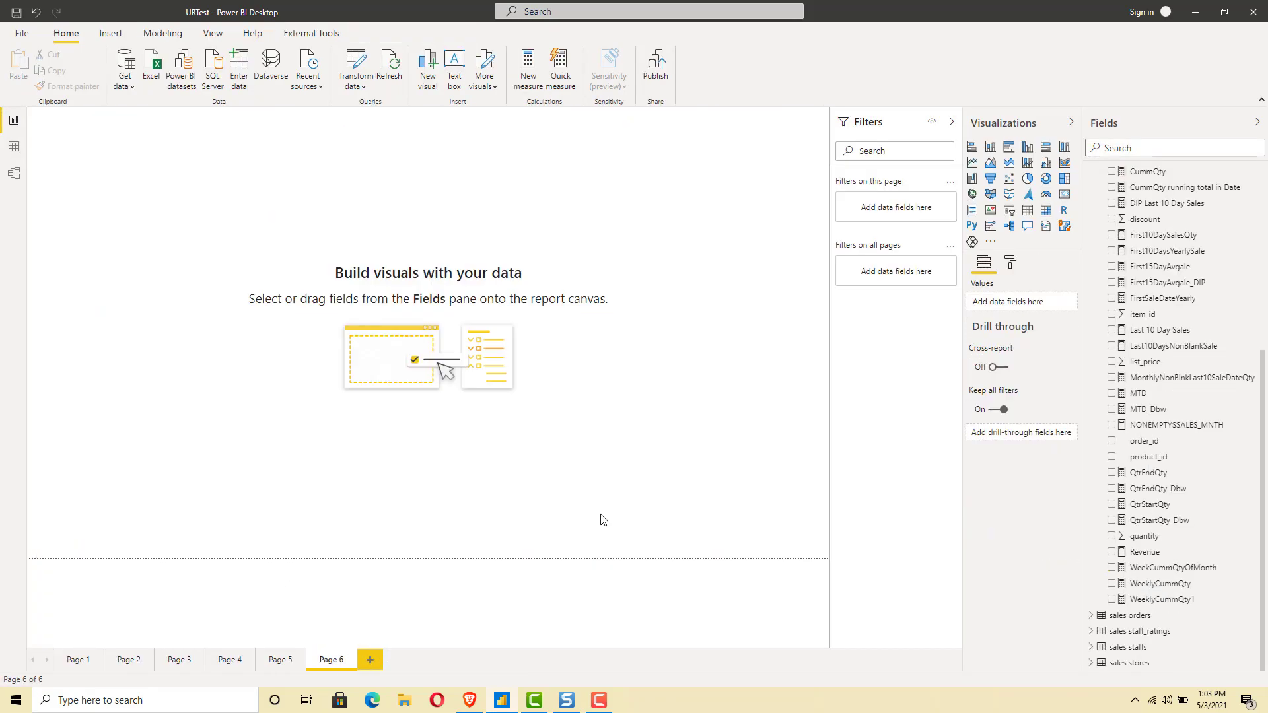
left_click(1047, 211)
Step: Put the Date Hierarchy in the new matrix's rows with only the Year level, and WeekNoDesc in its columns
left_click_drag(1186, 209, 1036, 310)
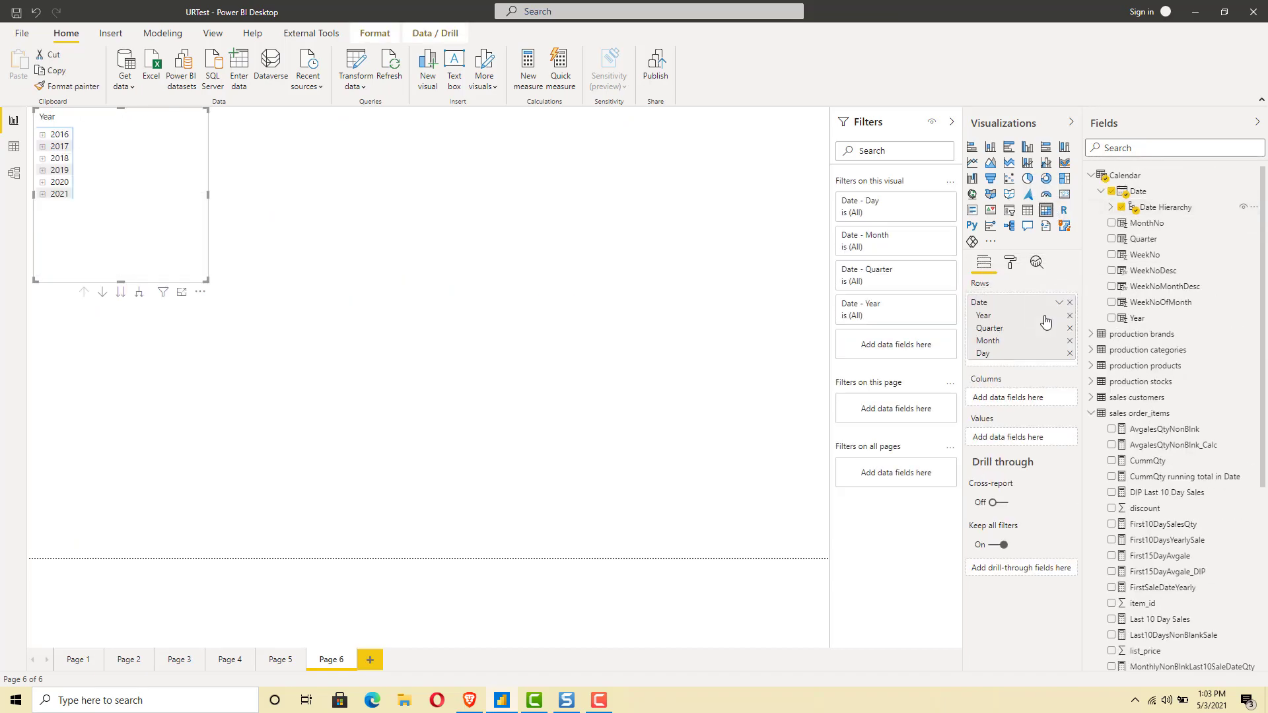
left_click(1070, 328)
left_click(1070, 328)
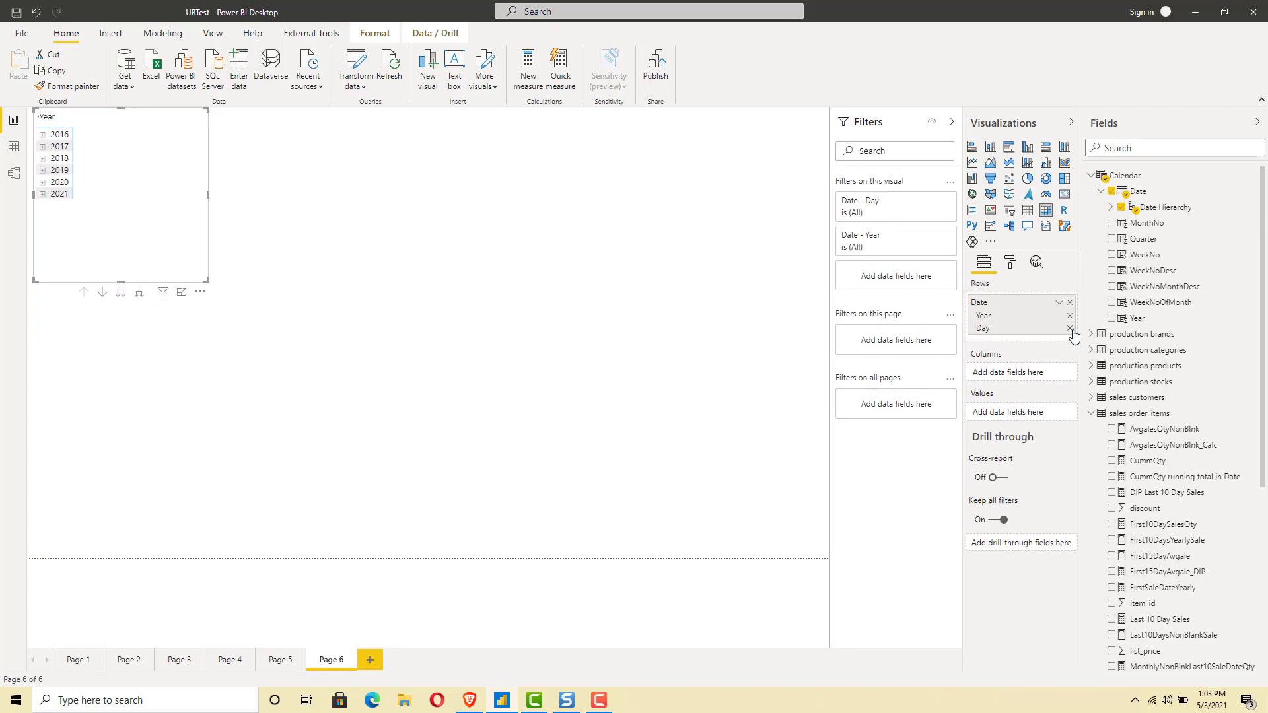
left_click(1070, 328)
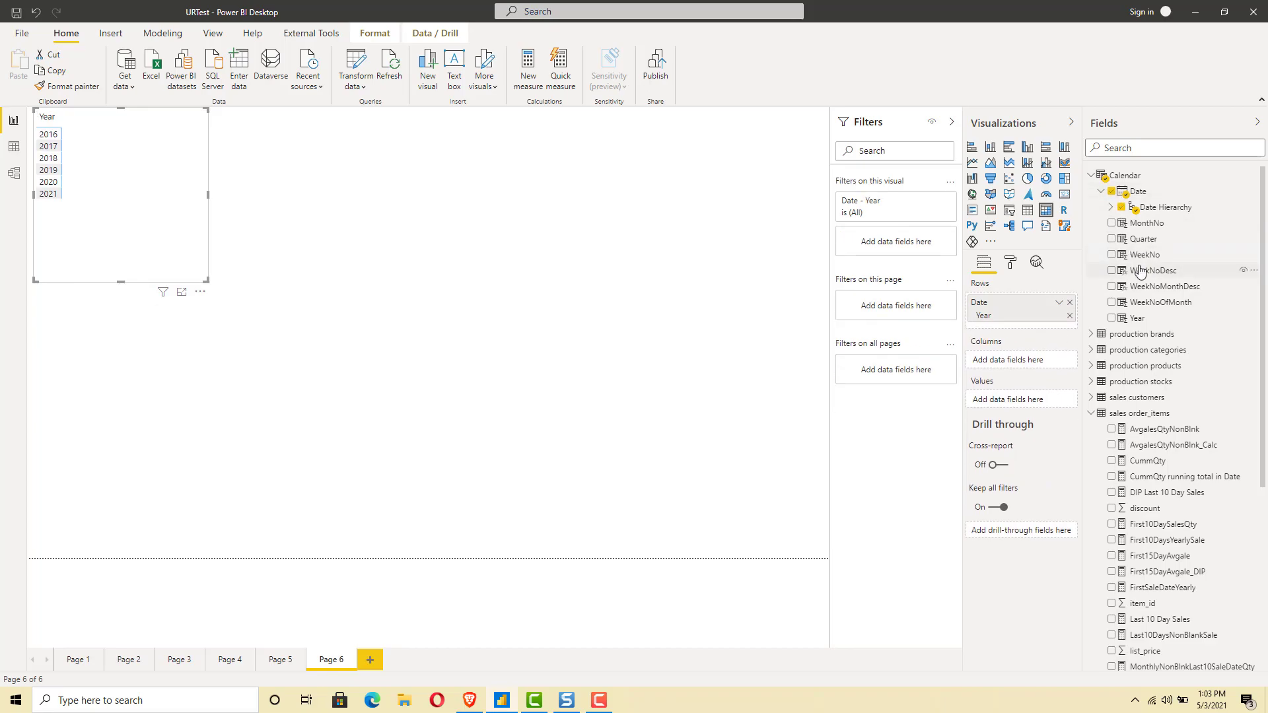
left_click_drag(1162, 273, 1023, 363)
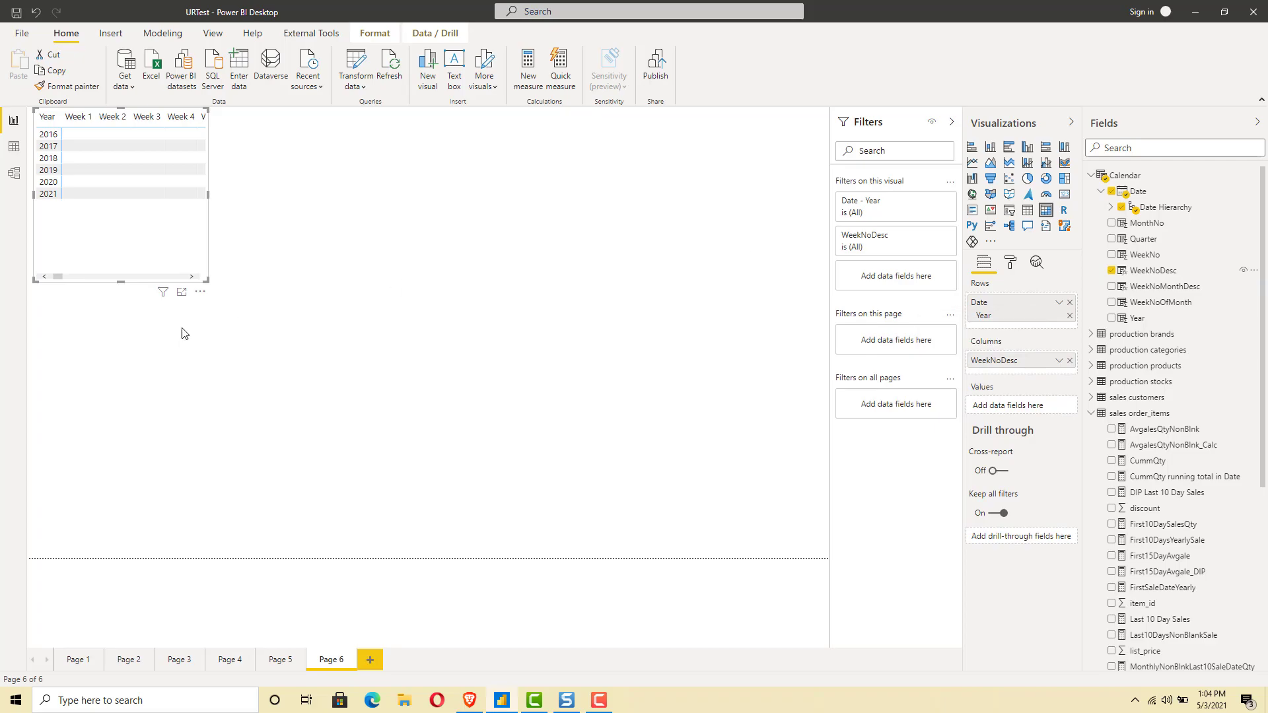
Step: Enlarge the matrix across the visible page width and check its week columns through Week 53
left_click_drag(208, 280, 828, 448)
left_click(445, 441)
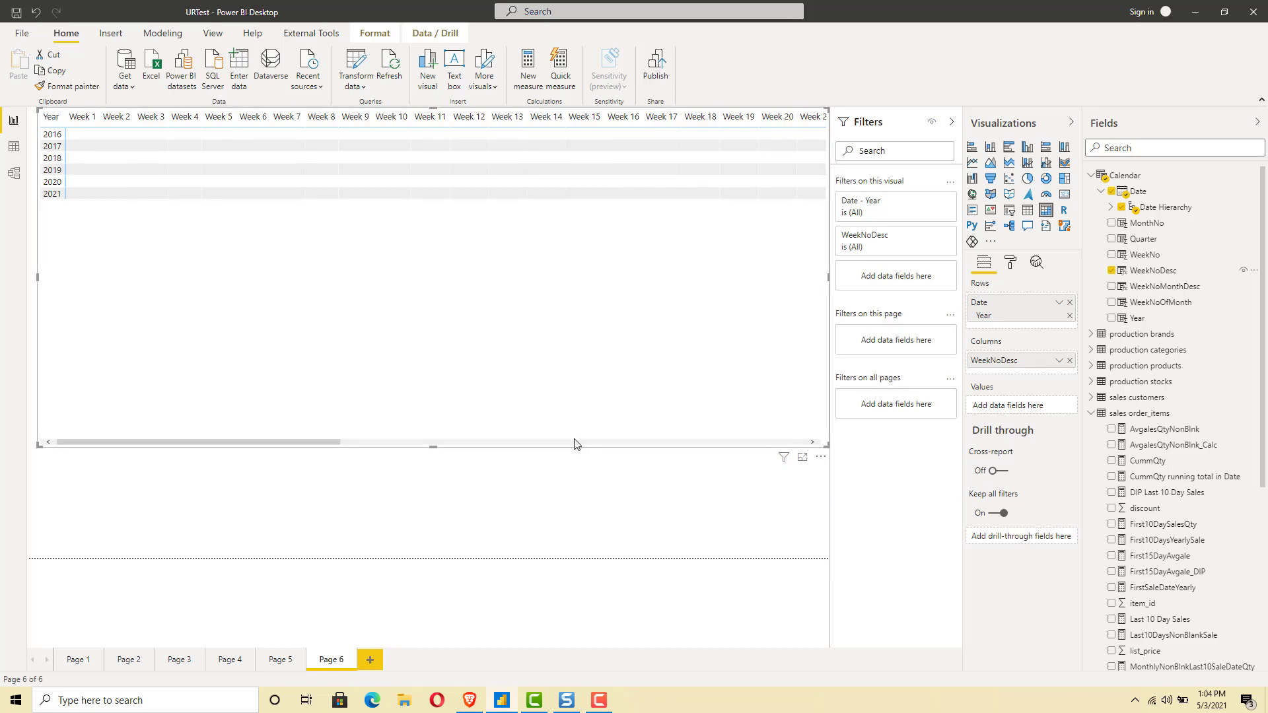
left_click_drag(599, 443, 797, 449)
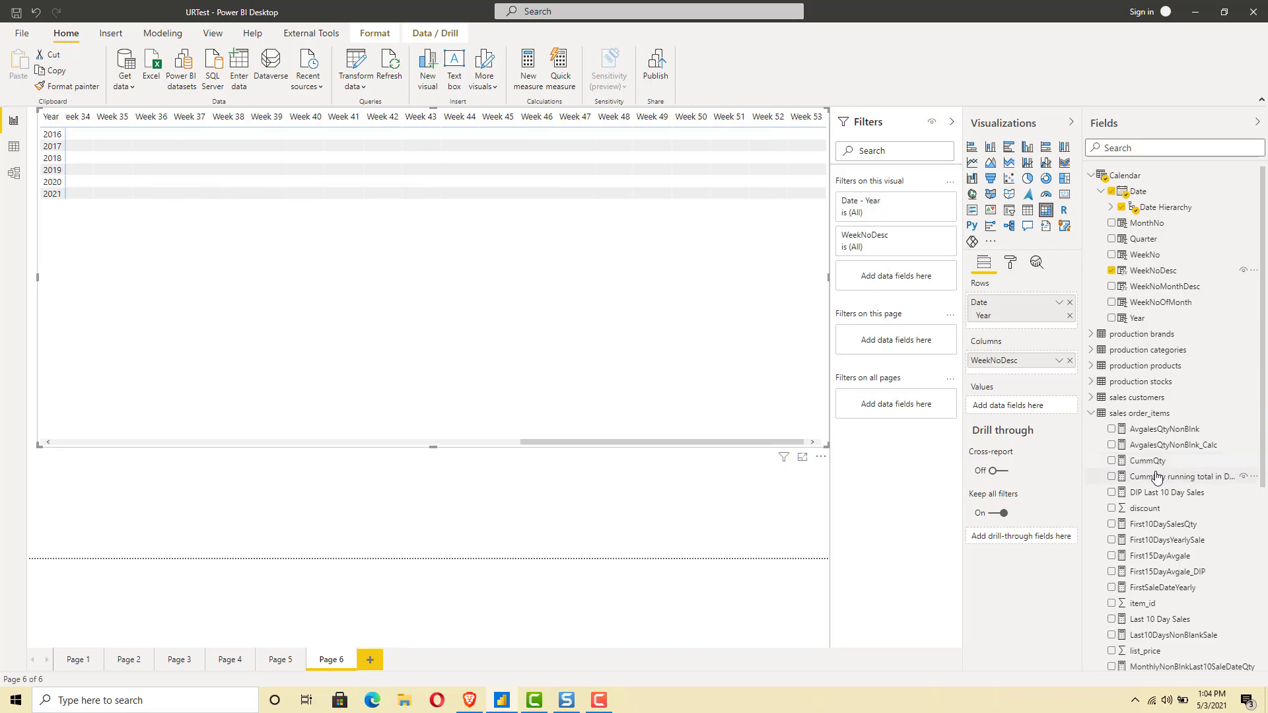
Step: Add the CummQty and WeeklyCummQty measures from sales order_items to the matrix's values
left_click_drag(1147, 460, 1022, 412)
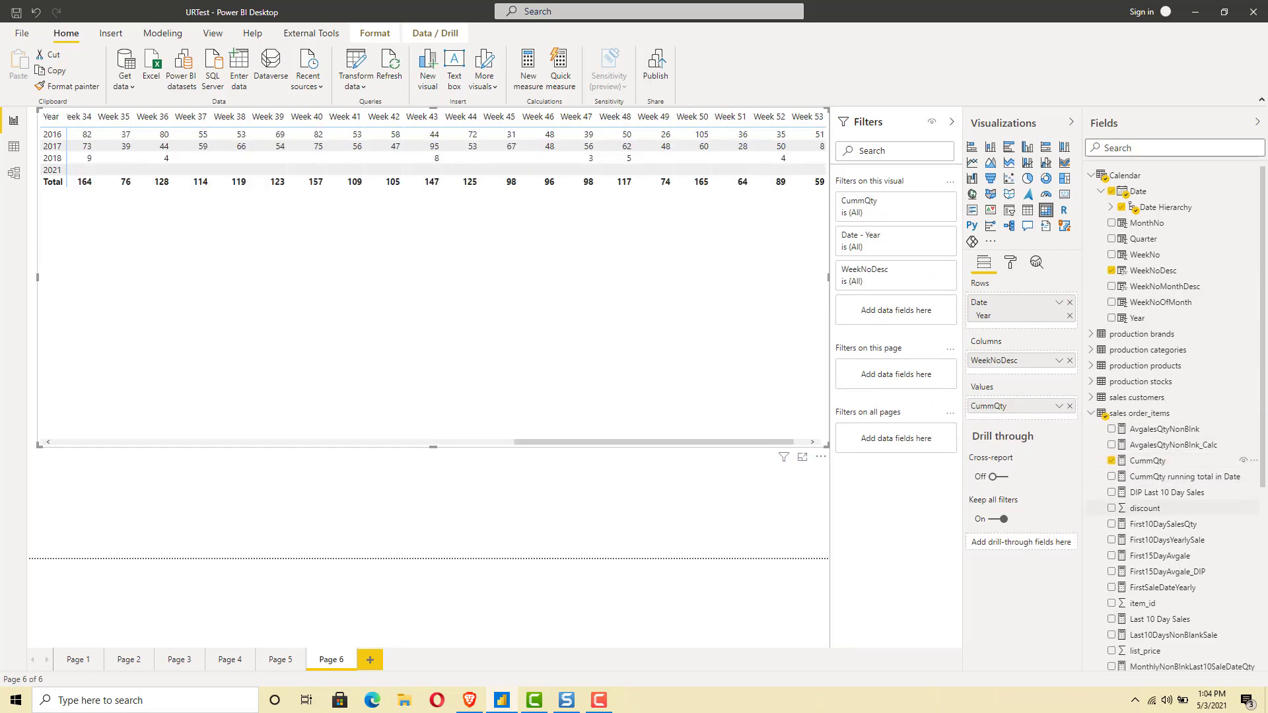
scroll(1255, 644, "down", 5)
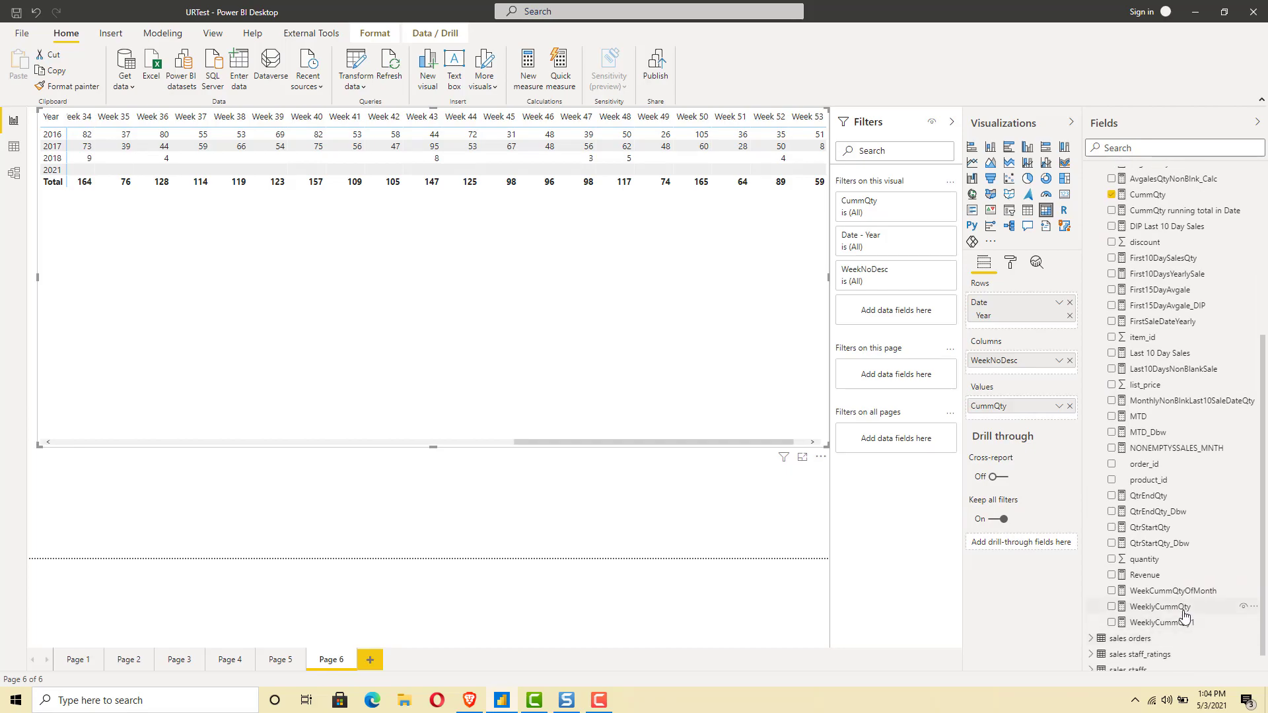
left_click_drag(1173, 607, 1054, 419)
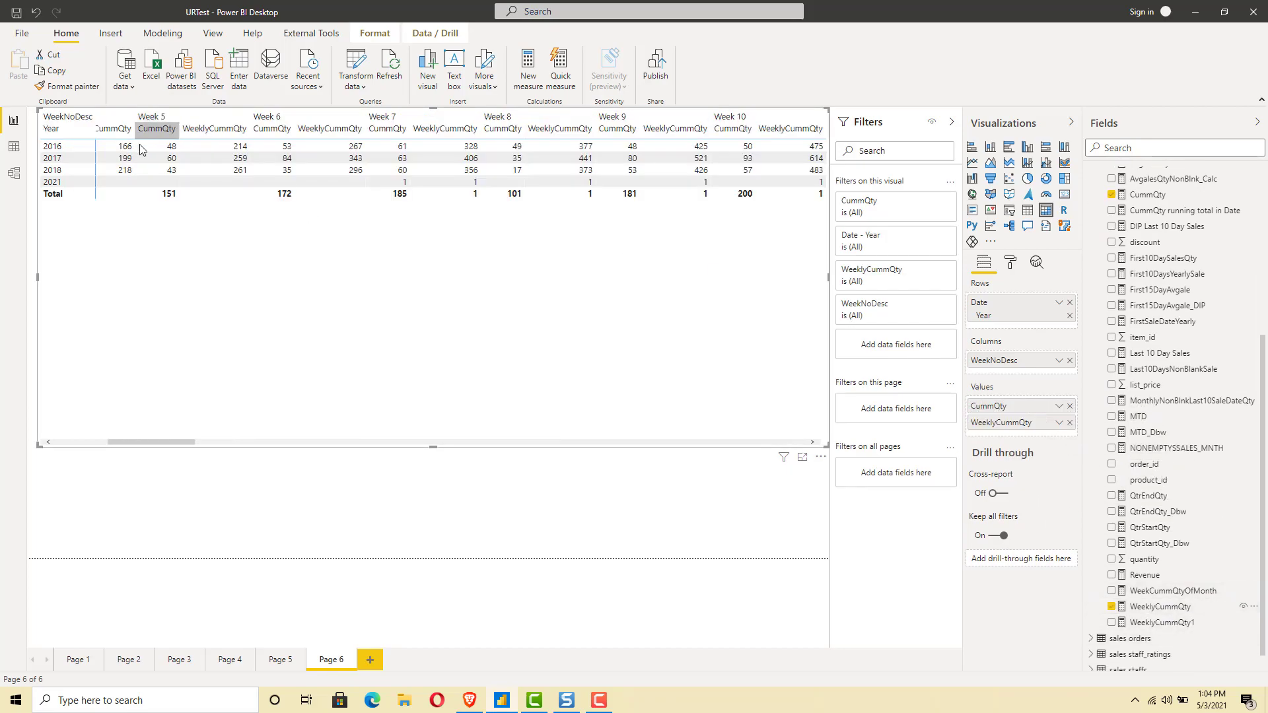
Step: Compare CummQty with WeeklyCummQty for each year across the matrix's week columns, starting from Week 1
left_click(60, 442)
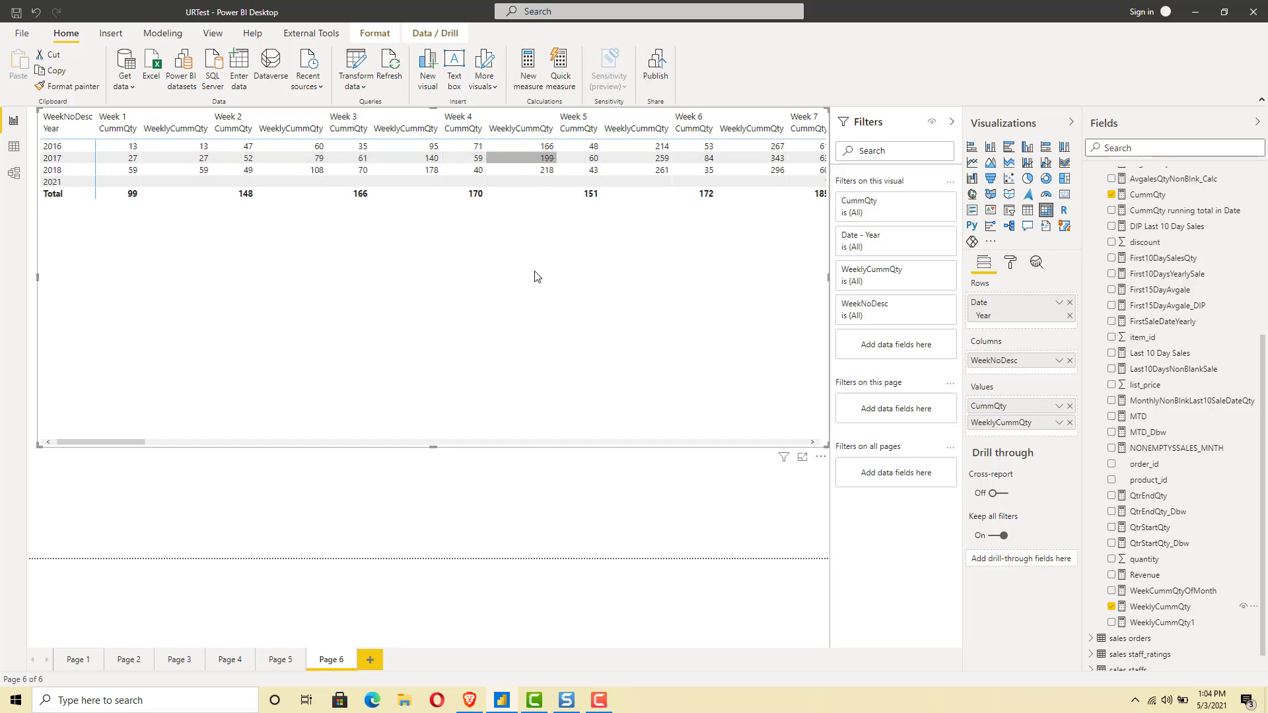
left_click(519, 441)
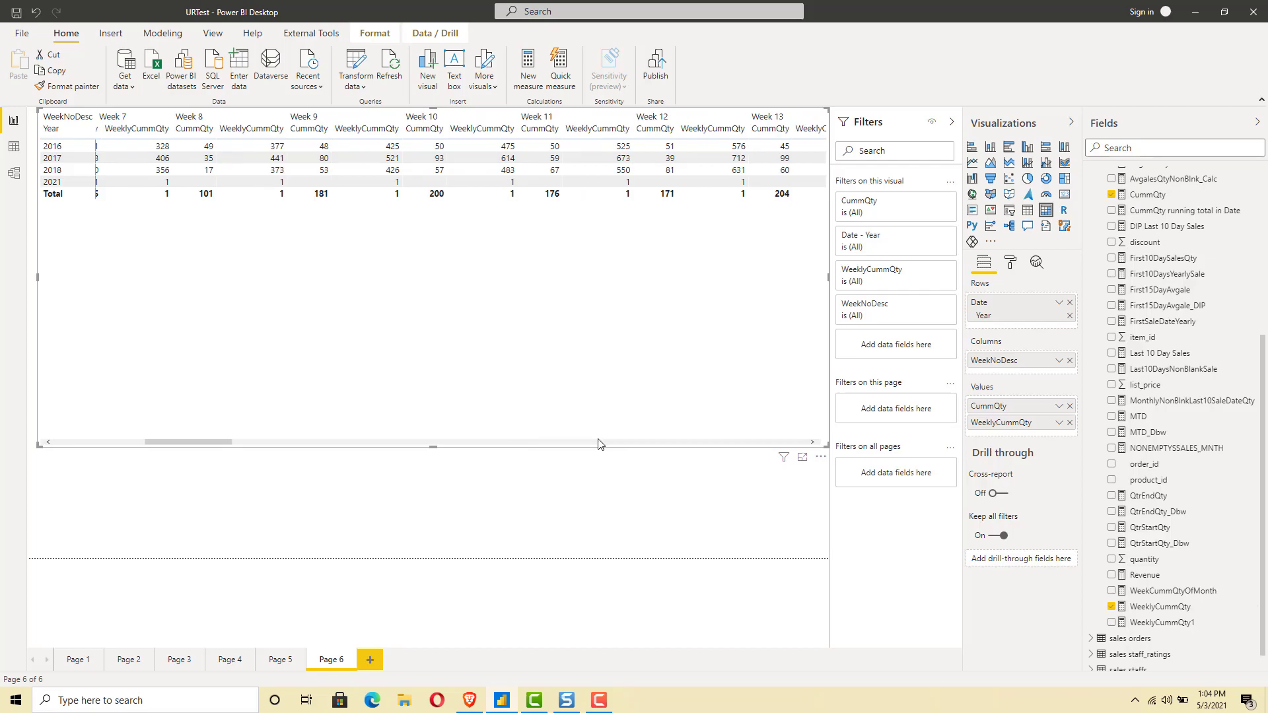
left_click(653, 442)
left_click(686, 442)
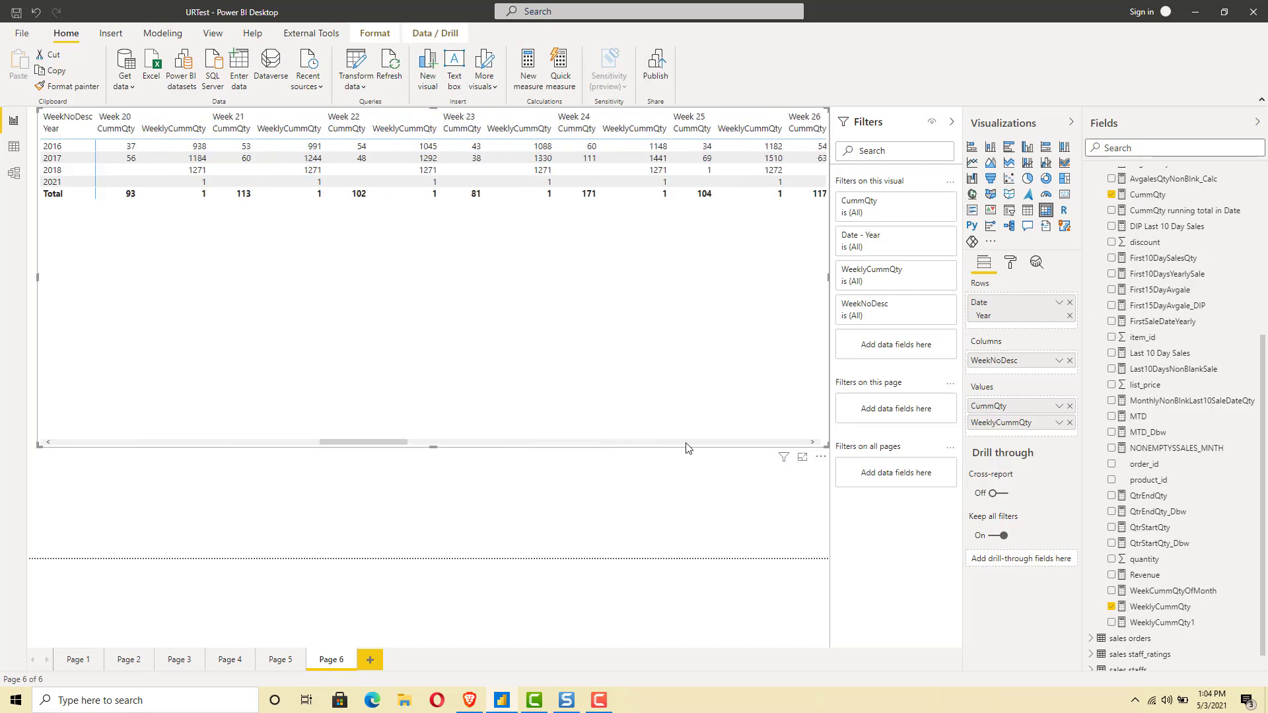
left_click(727, 443)
left_click(738, 443)
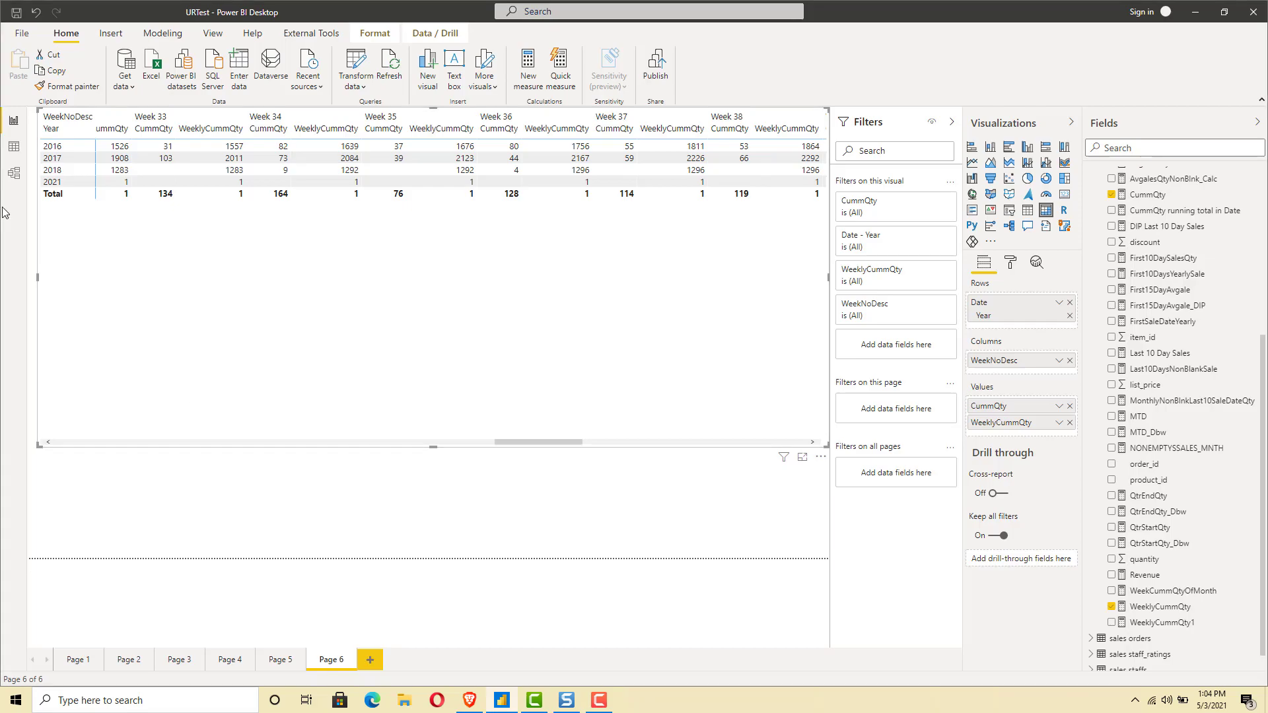
Step: Inspect the DAX formulas of the WeeklyCummQty and WeeklyCummQty1 measures in the data view, and return to the report
left_click(13, 147)
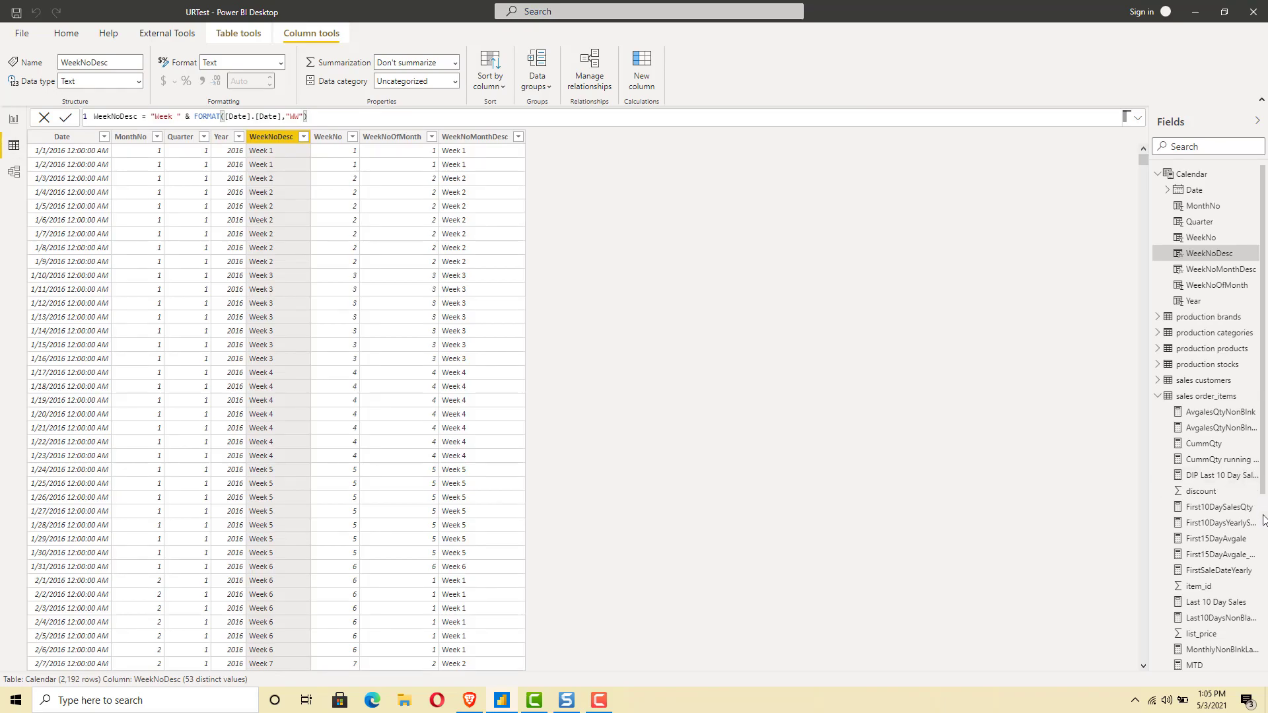
scroll(1258, 518, "down", 4)
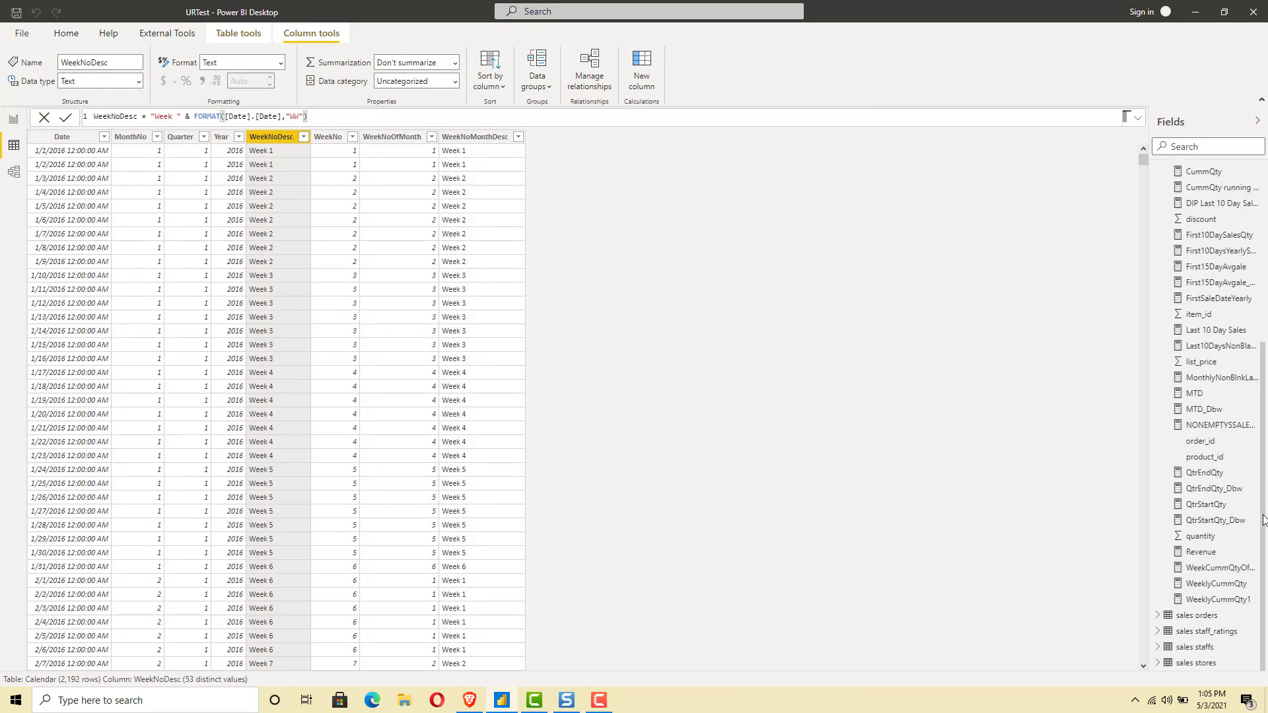
left_click(1211, 584)
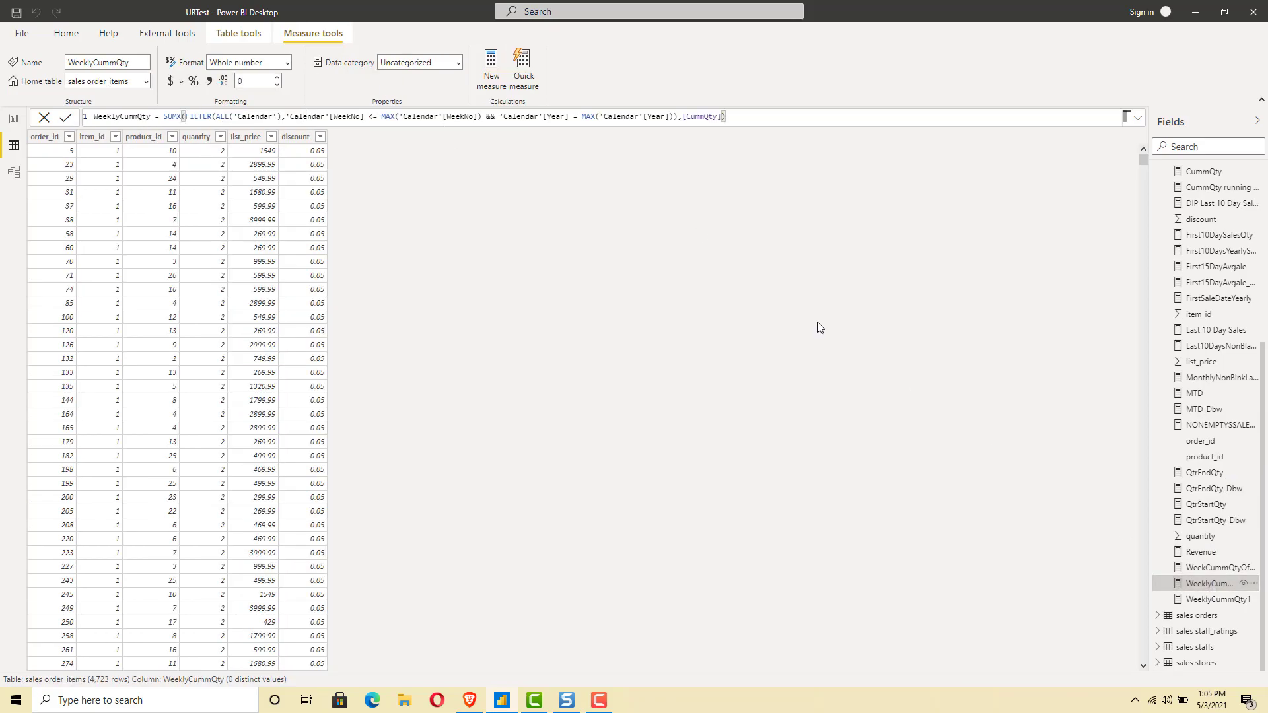
left_click(1189, 600)
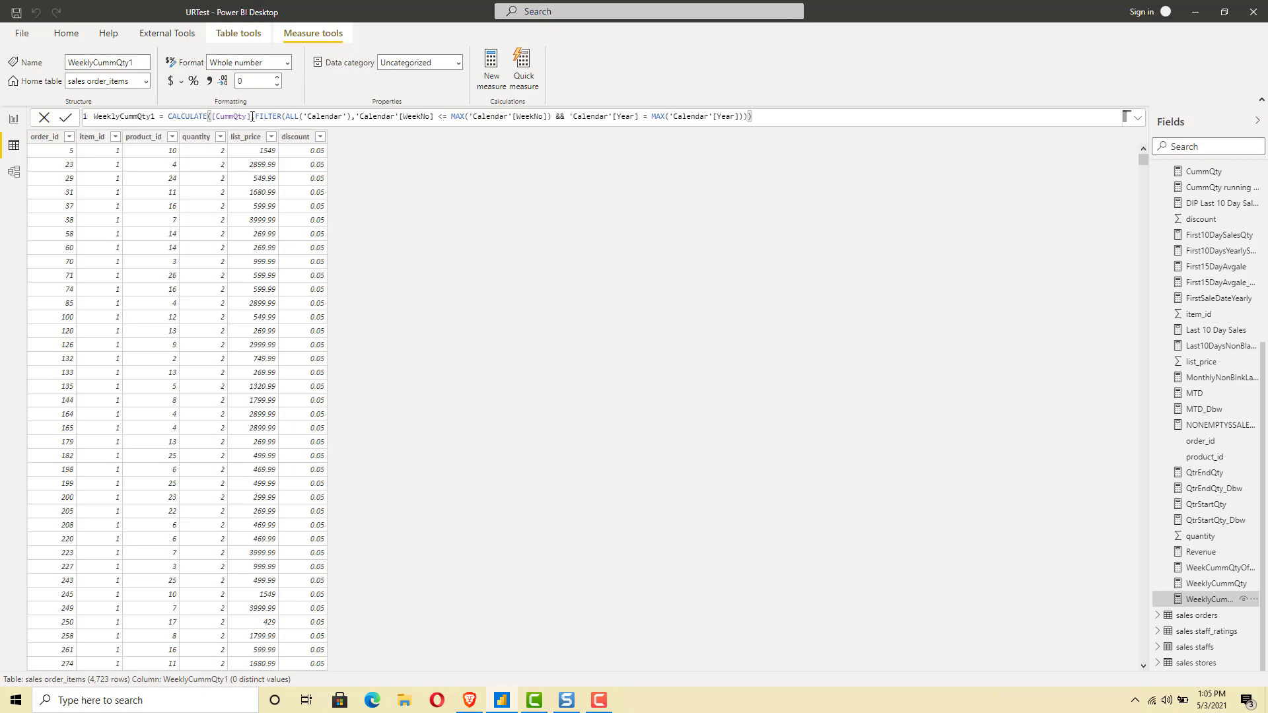
left_click(14, 120)
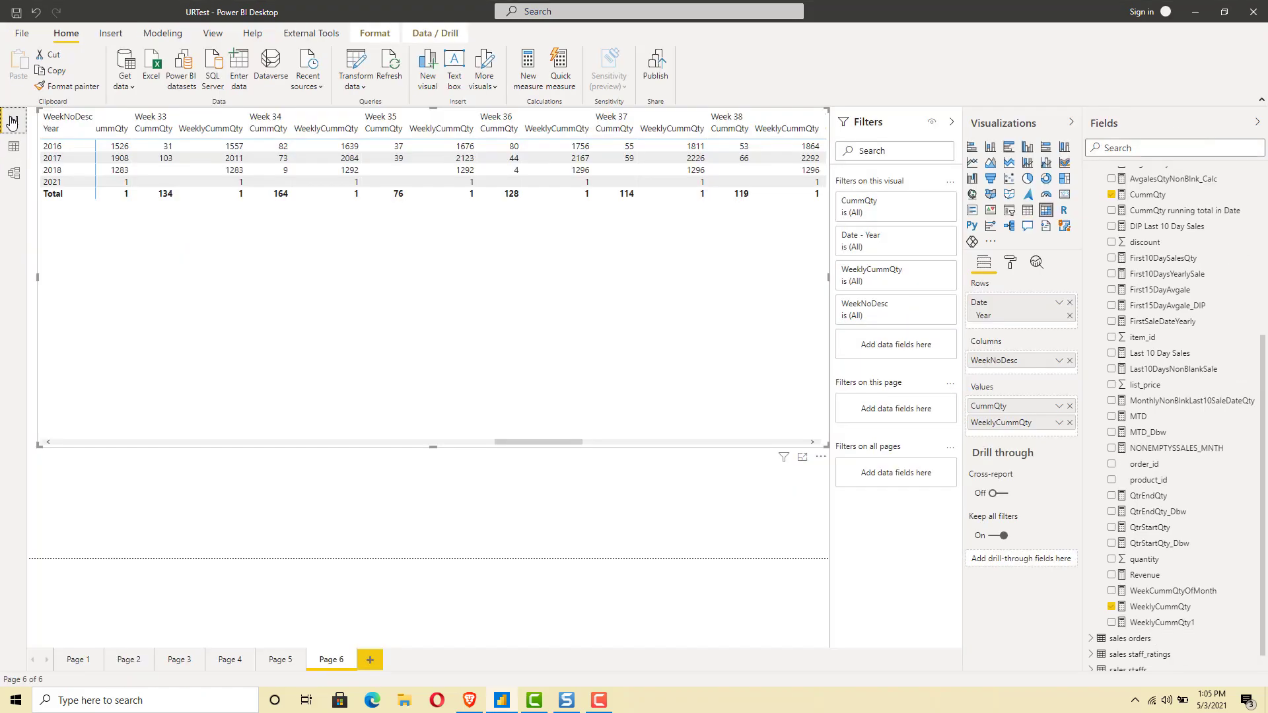